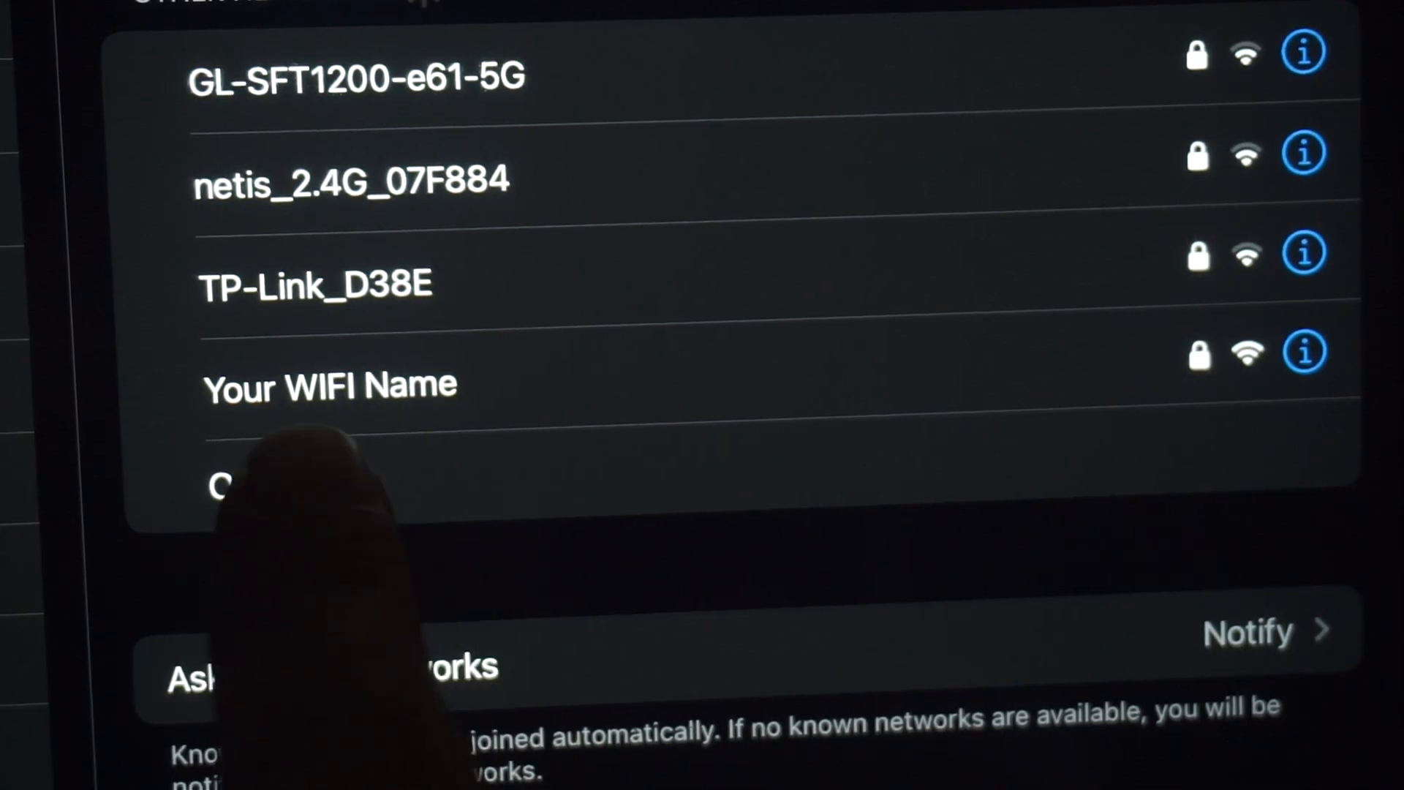
Step: Enter the router label's Wi-Fi password for 'Your WIFI Name' and join the network
click(410, 387)
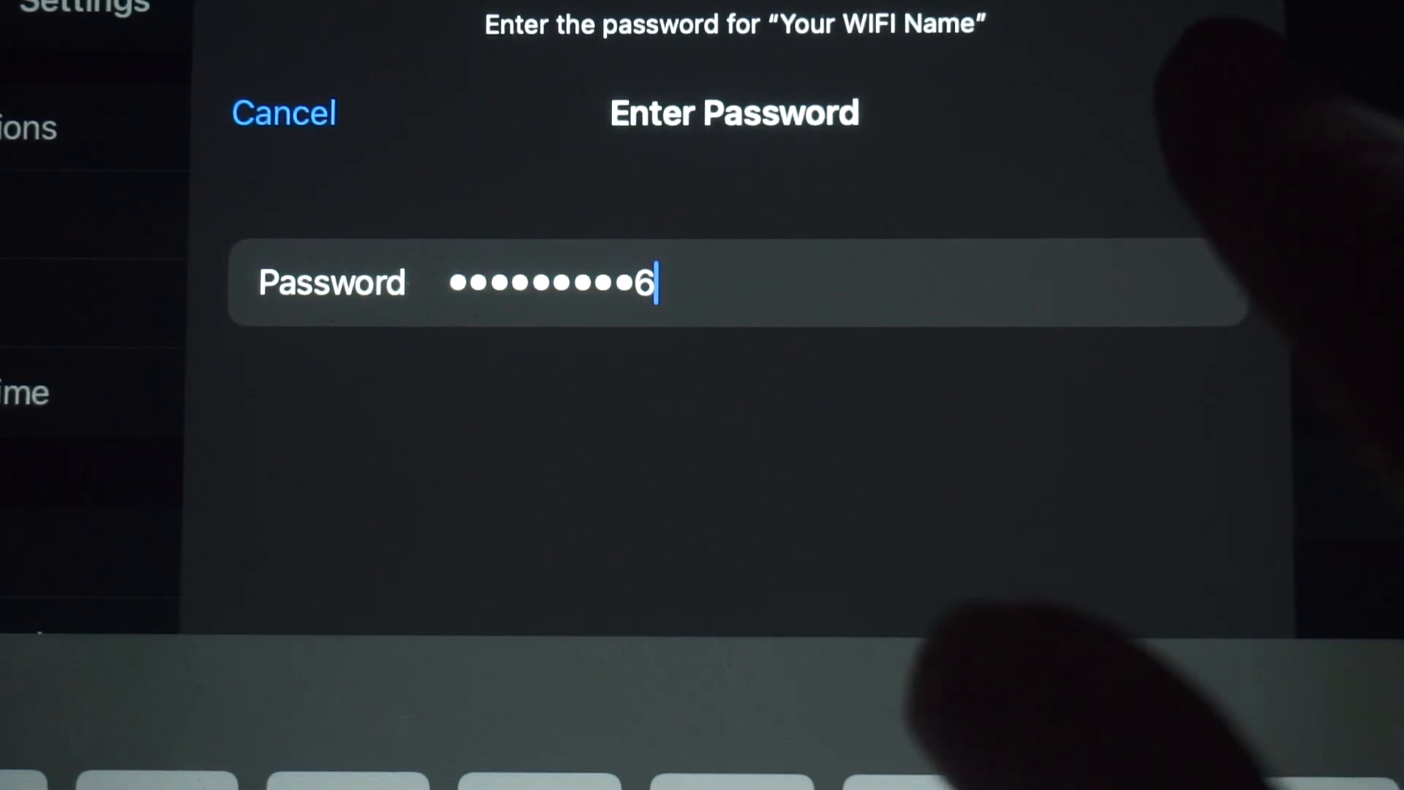
click(1212, 192)
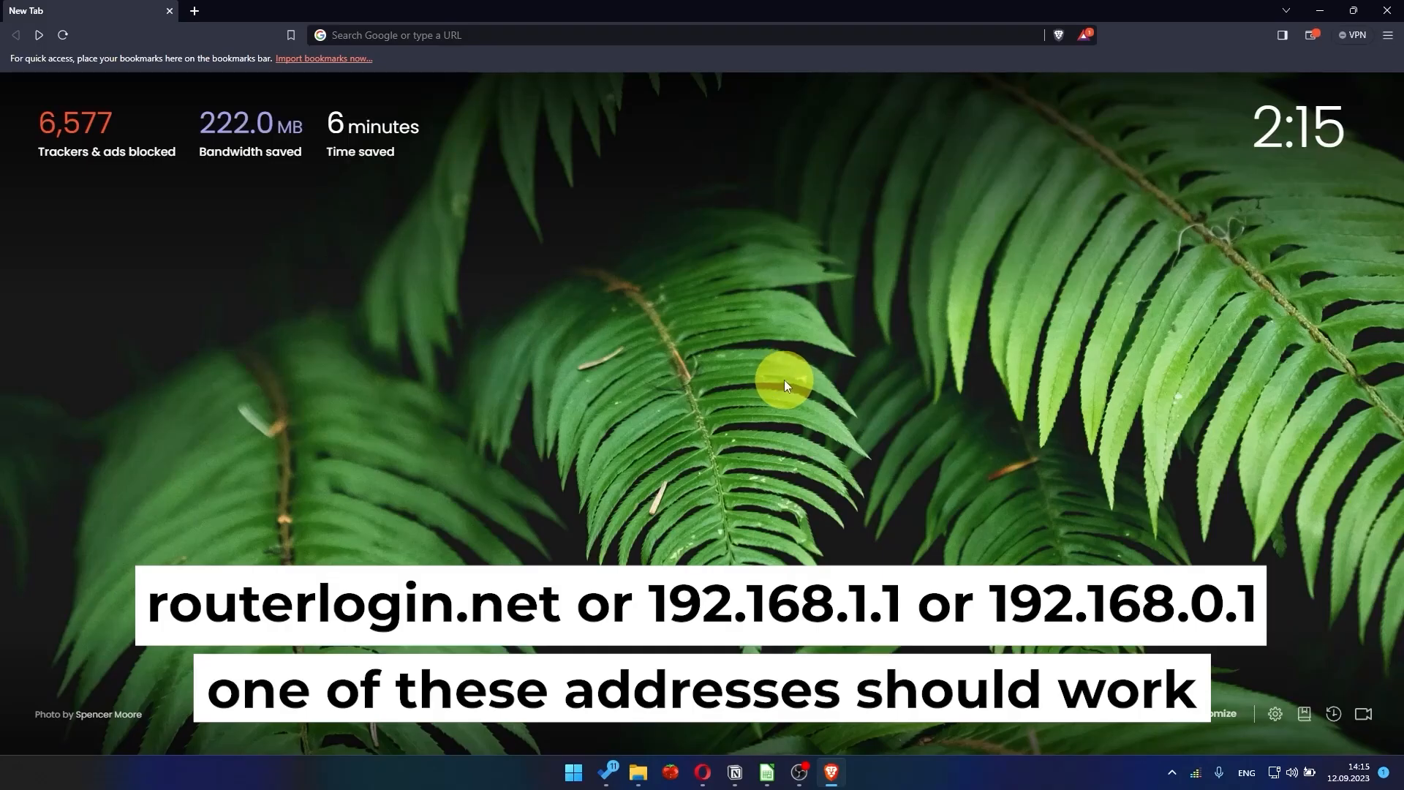
Step: Load the router's setup page at 192.168.1.1 in Brave
click(618, 34)
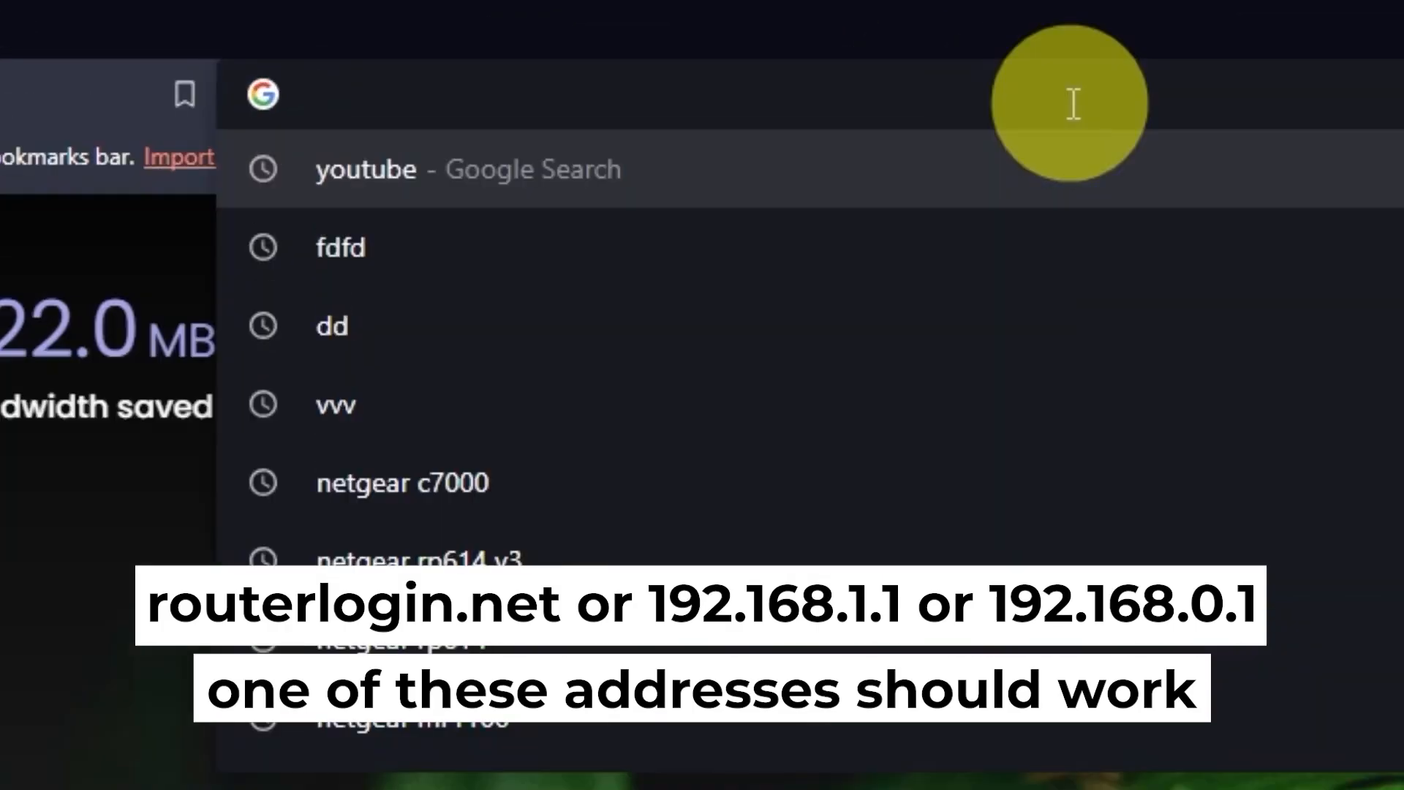
text(192.1)
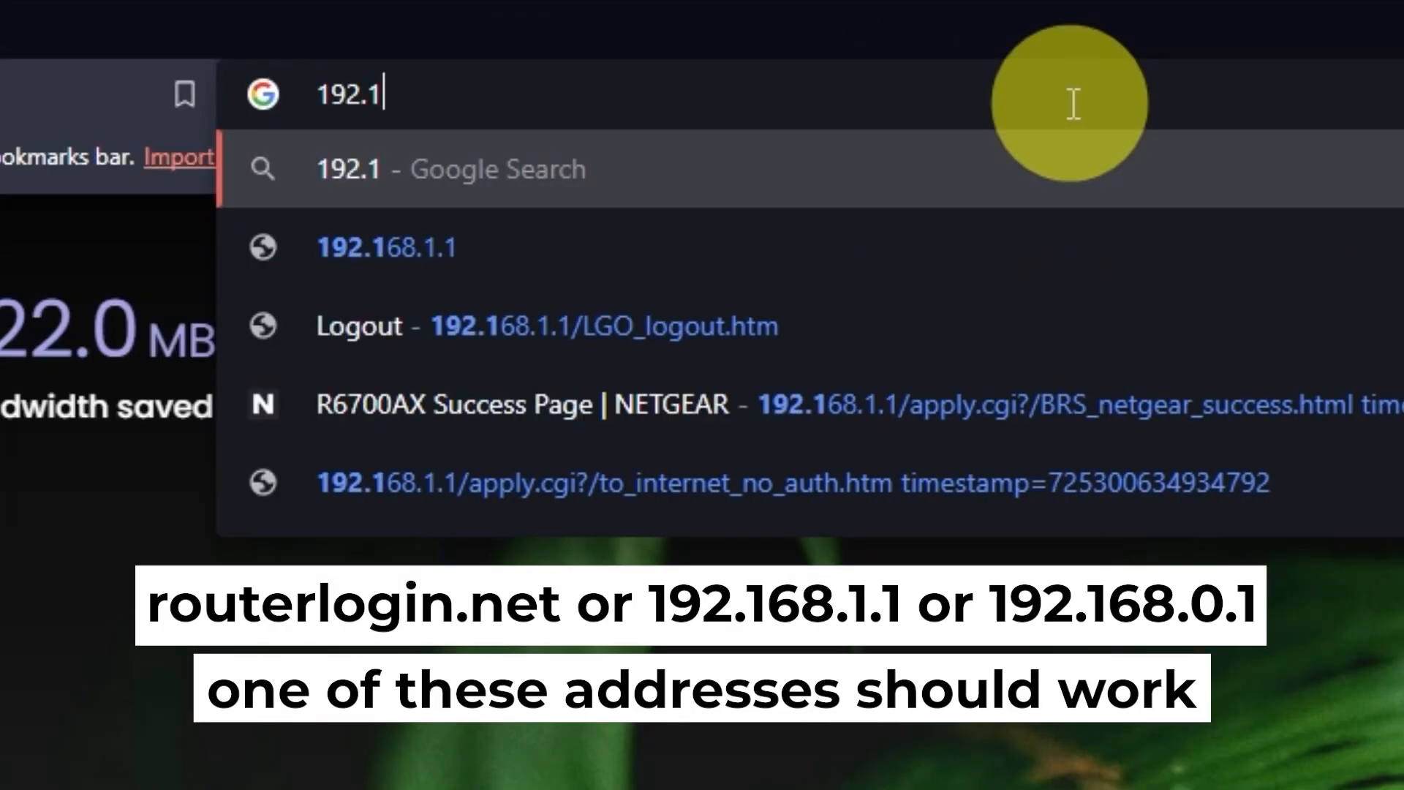
text(68.1.1)
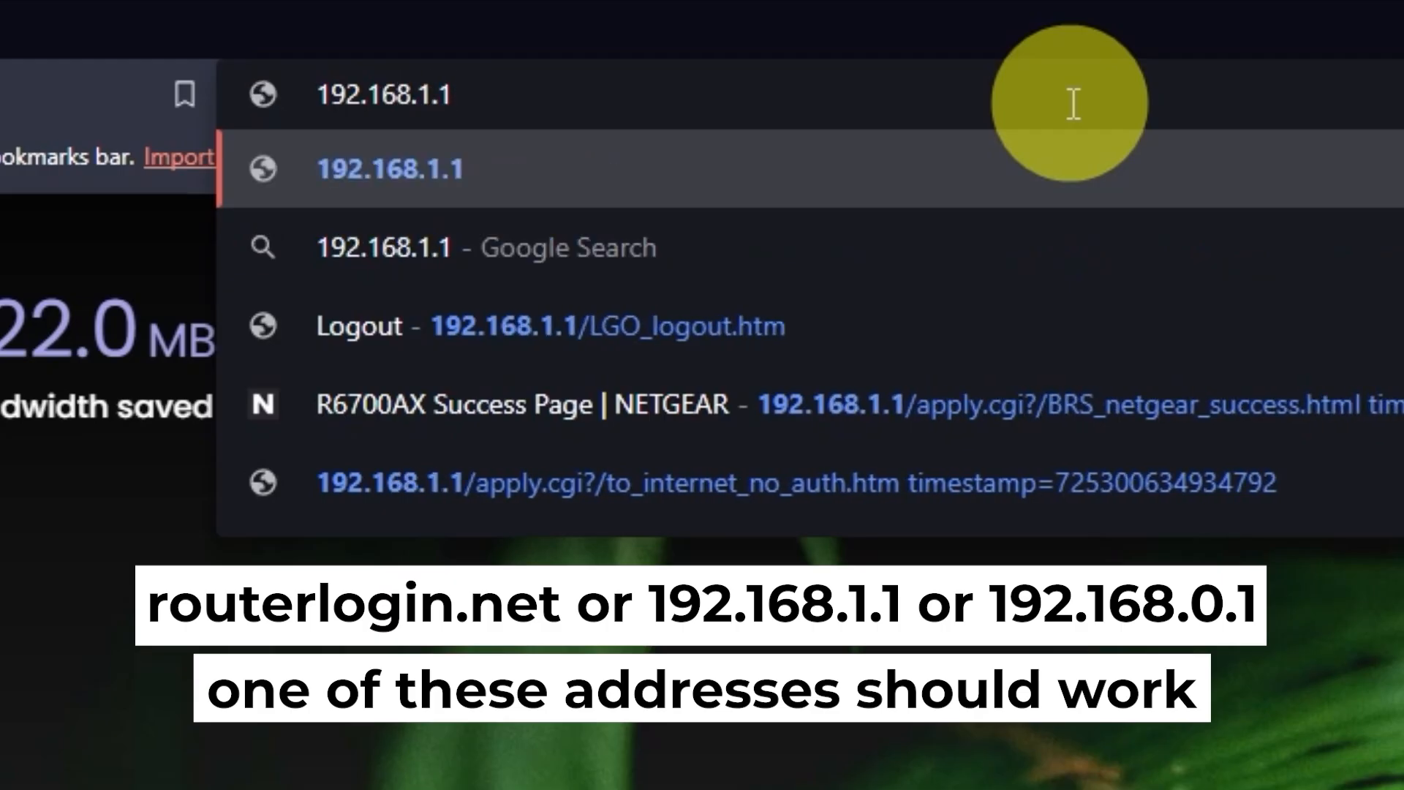
key(Return)
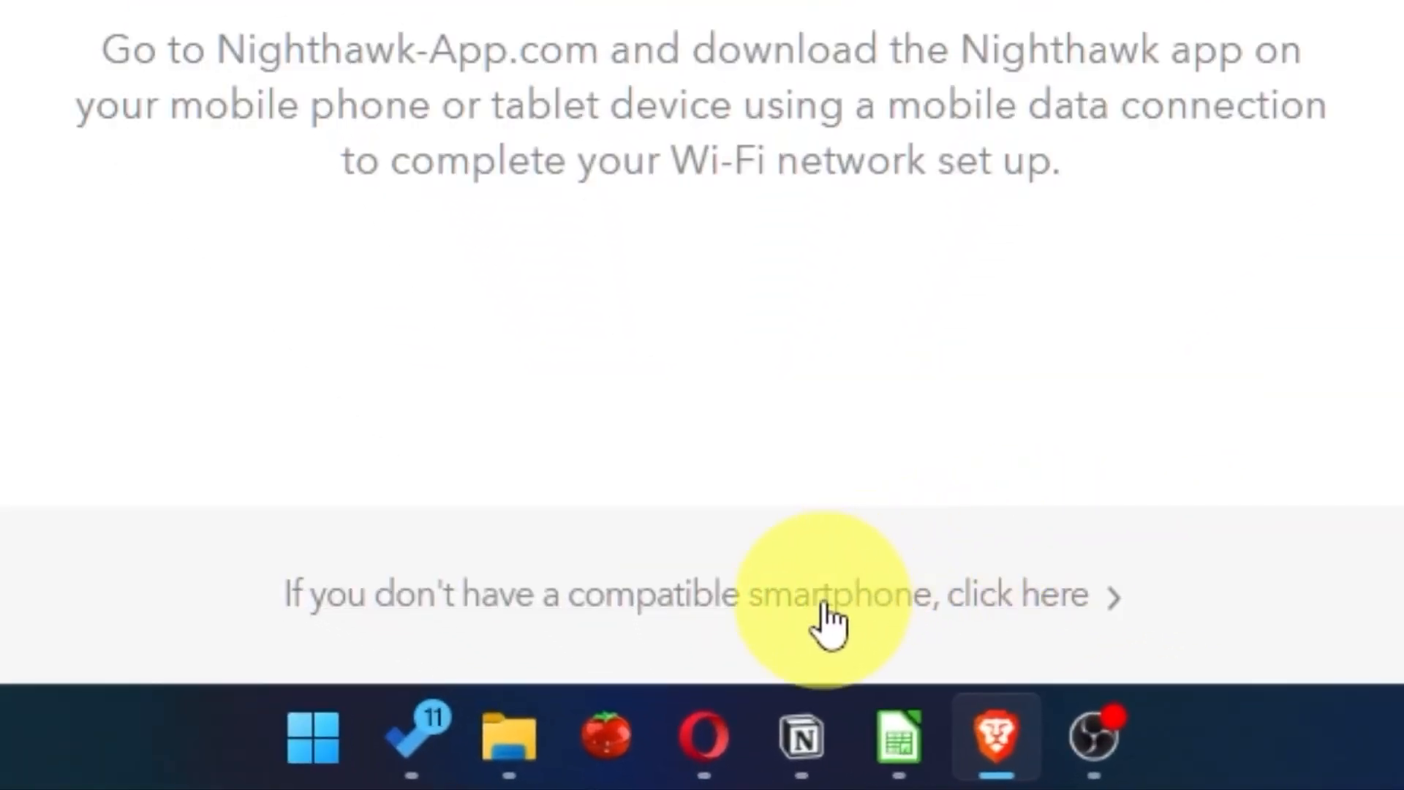
Step: Skip the smartphone app, accept the service terms, and choose manual Internet configuration
click(827, 618)
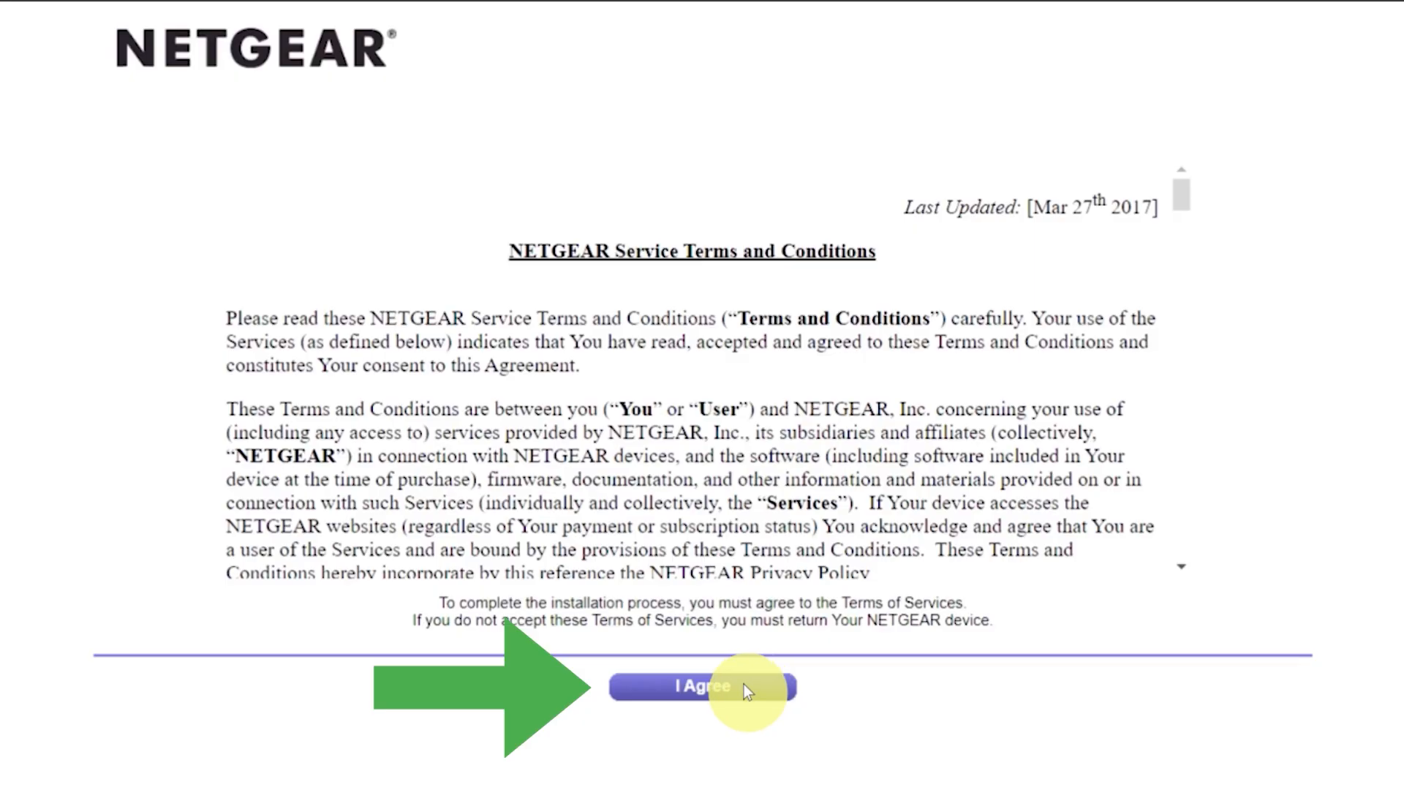
click(745, 689)
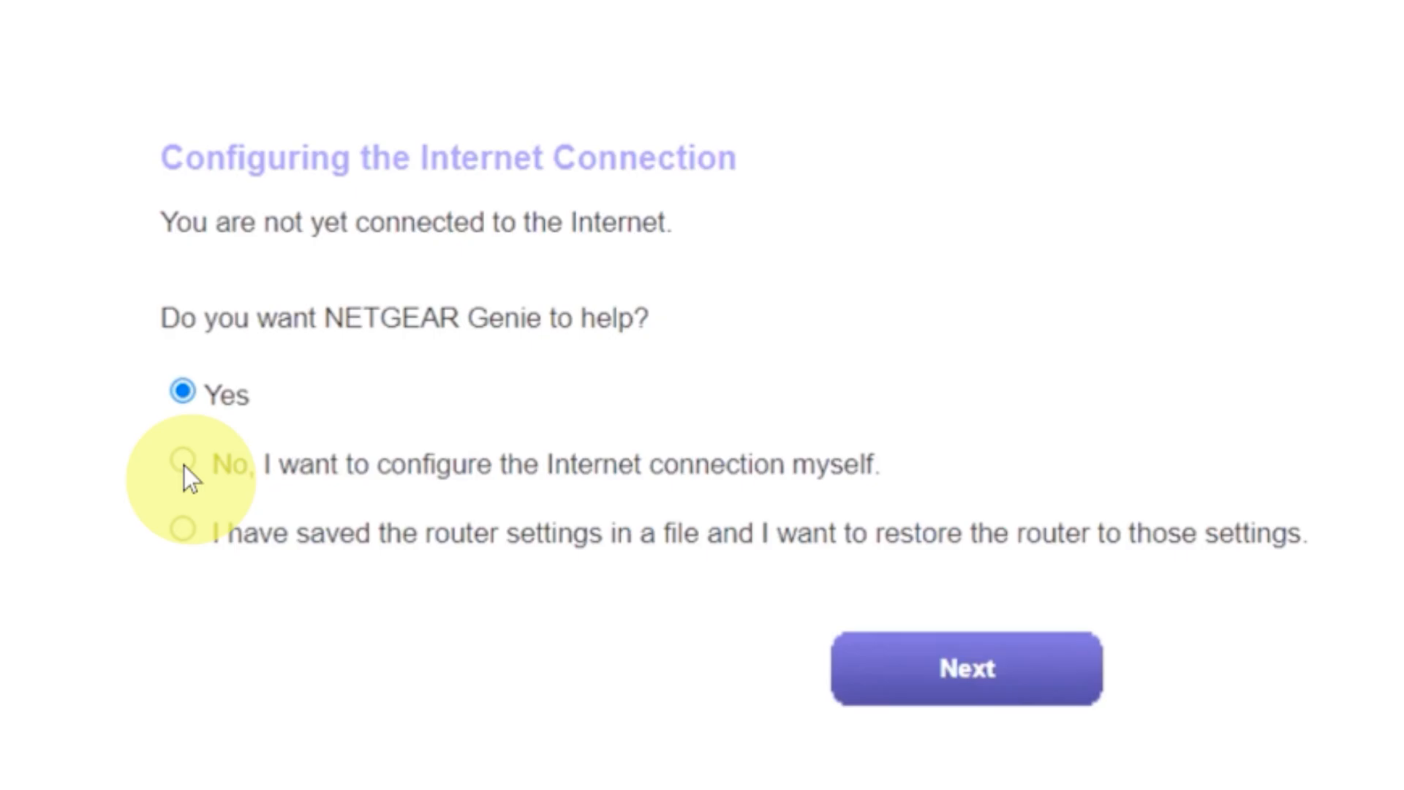
click(183, 462)
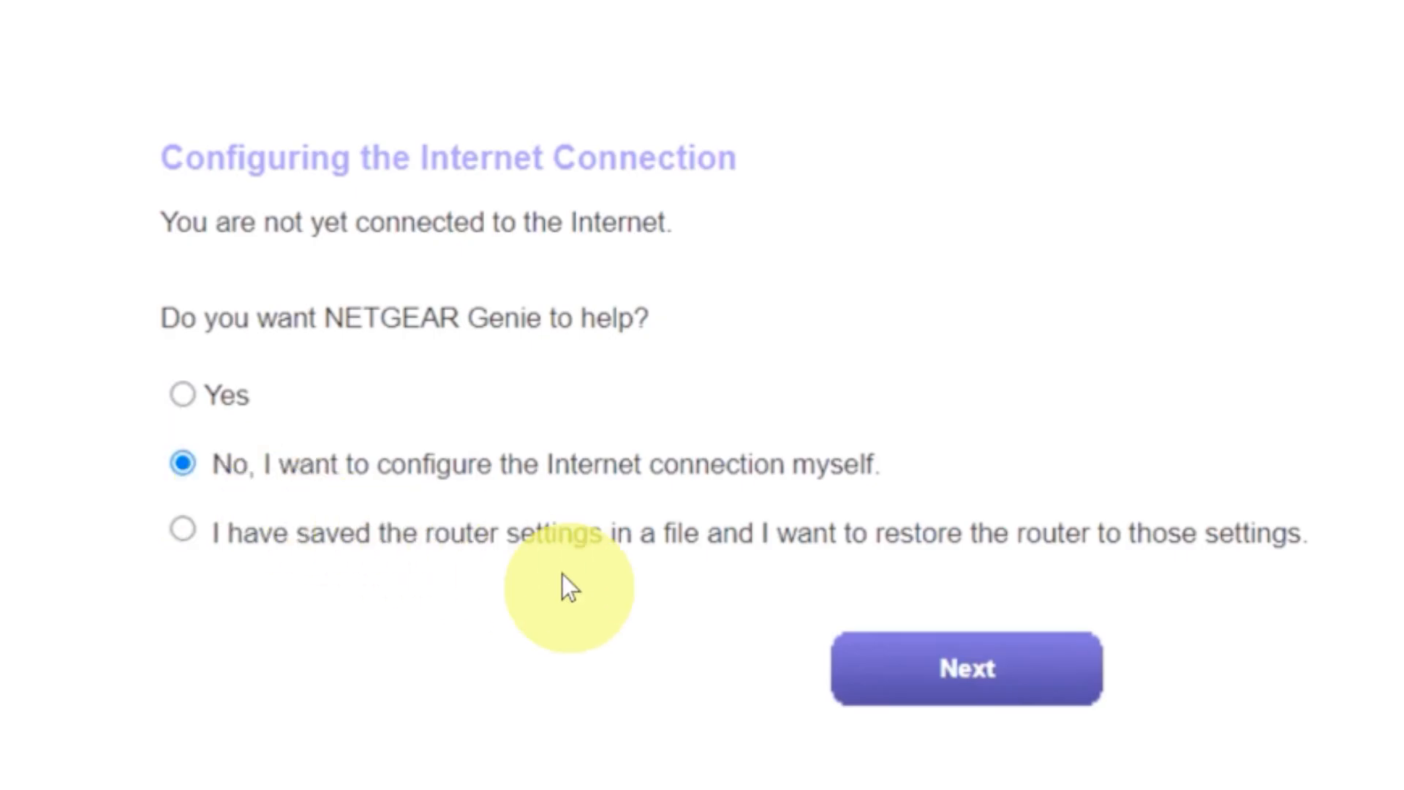
click(893, 668)
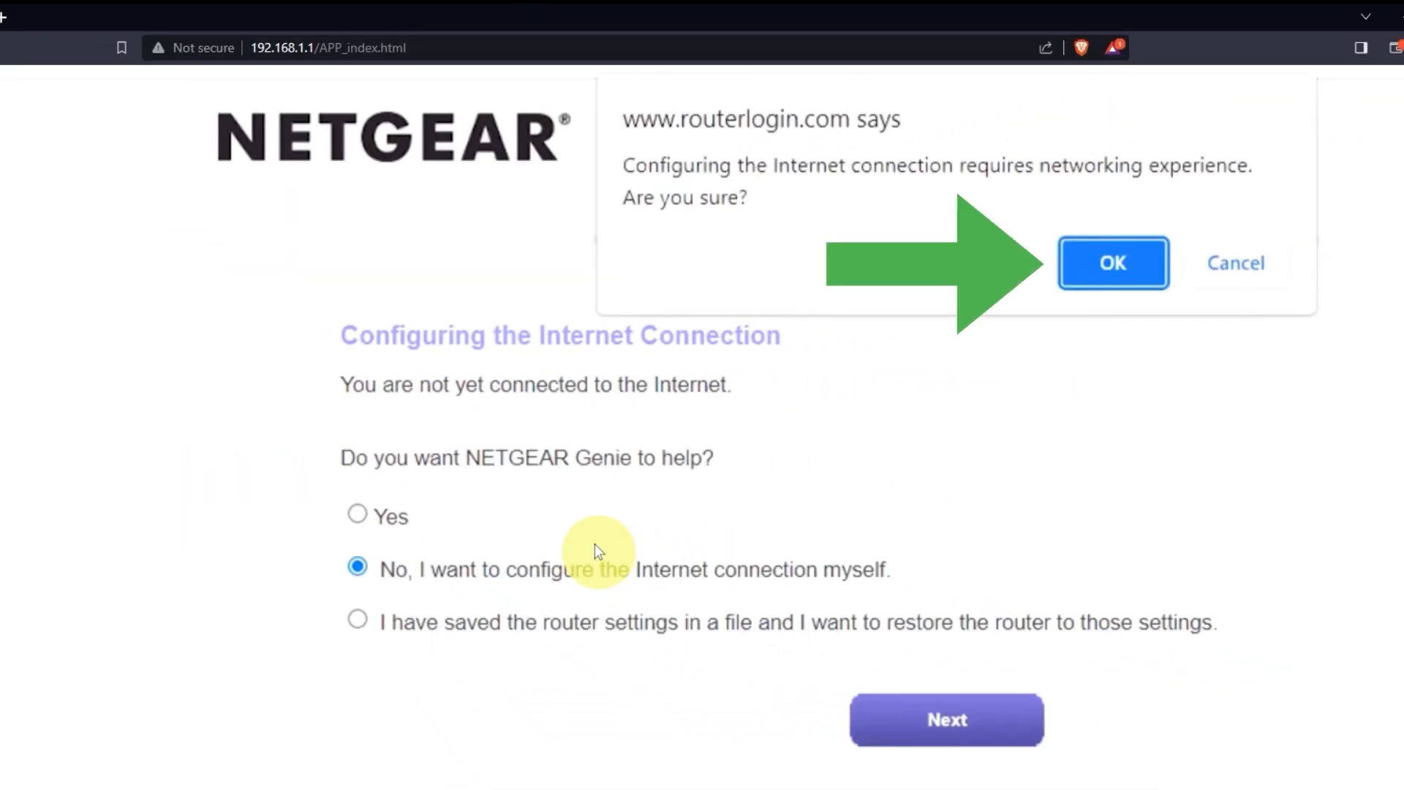
Step: Confirm manual configuration and enter the new admin password
click(1095, 261)
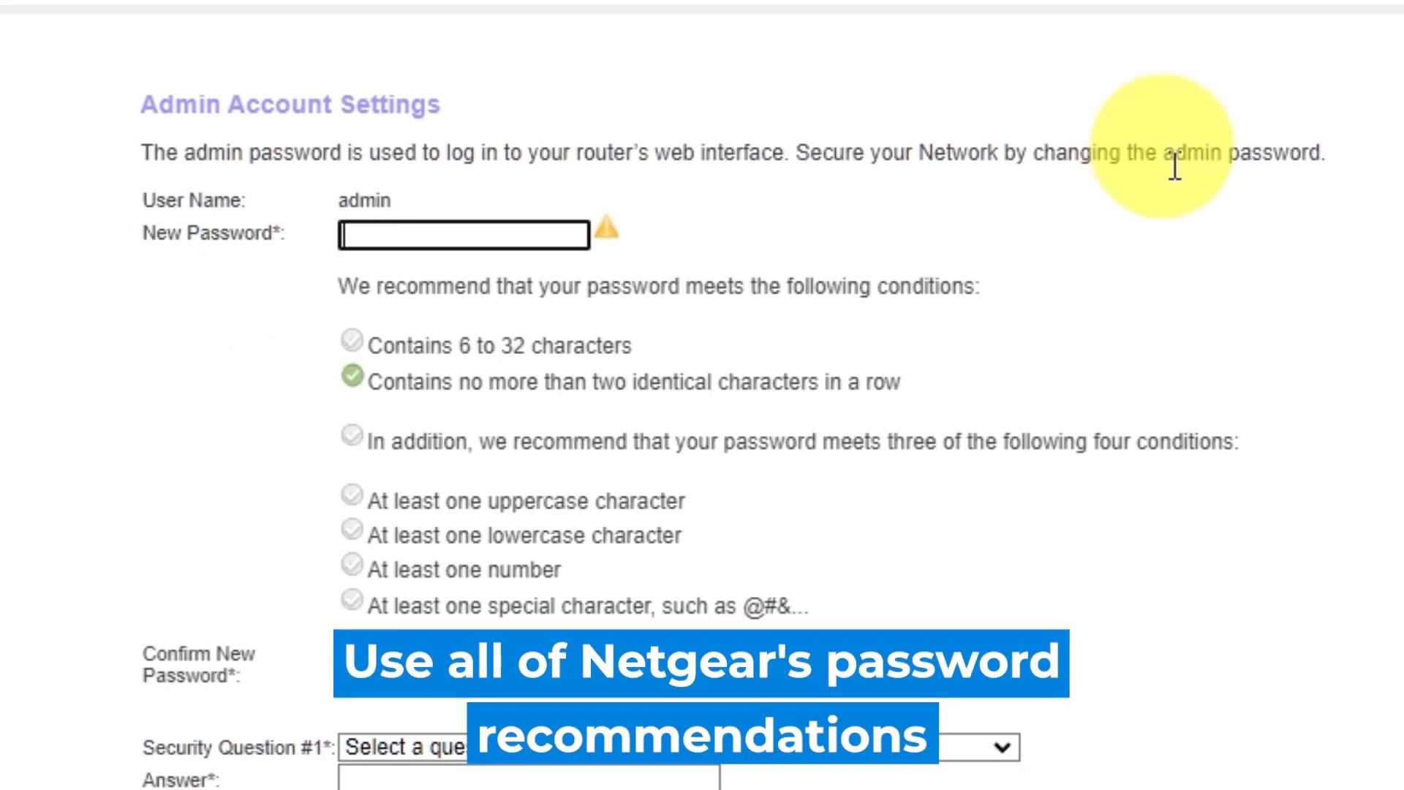
click(1366, 248)
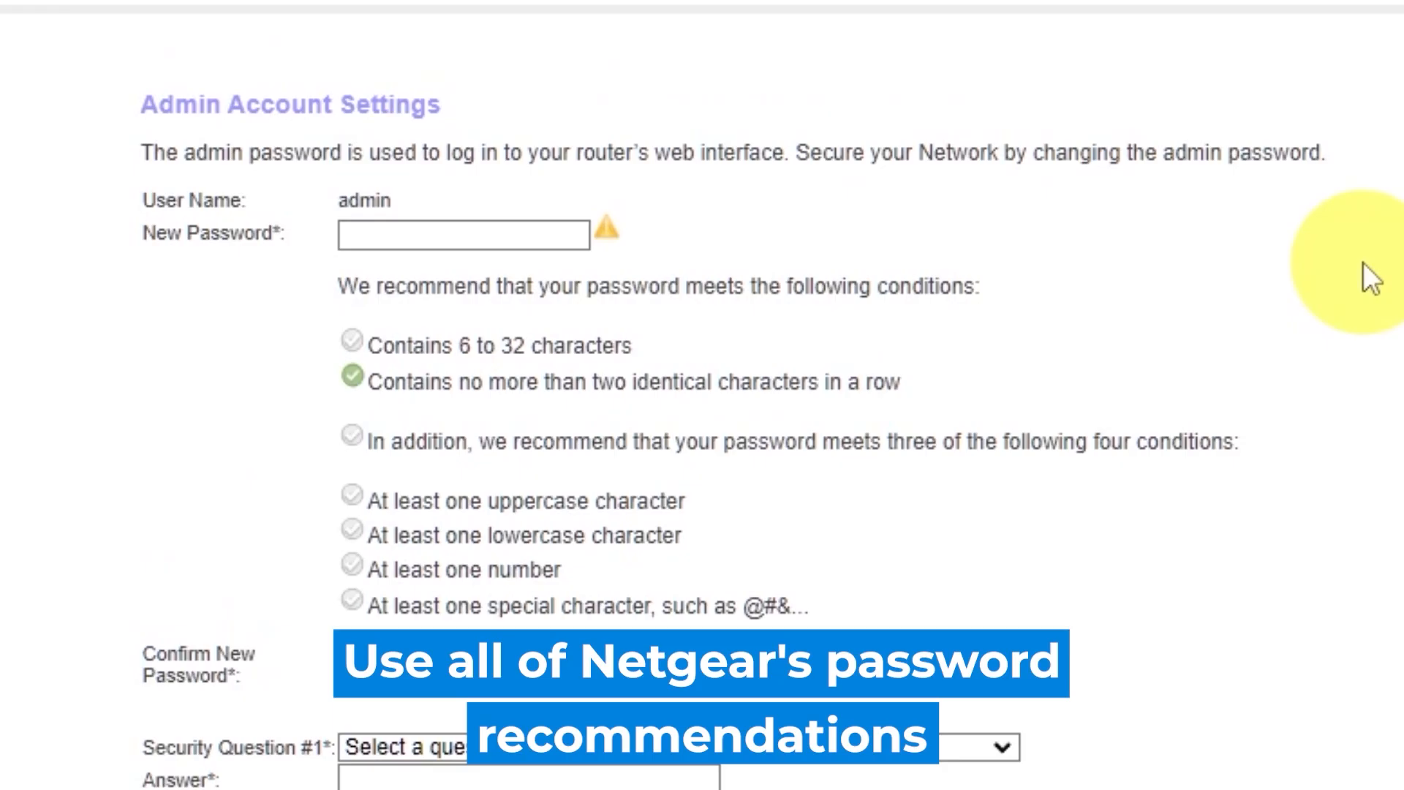
click(437, 227)
text(a•••••)
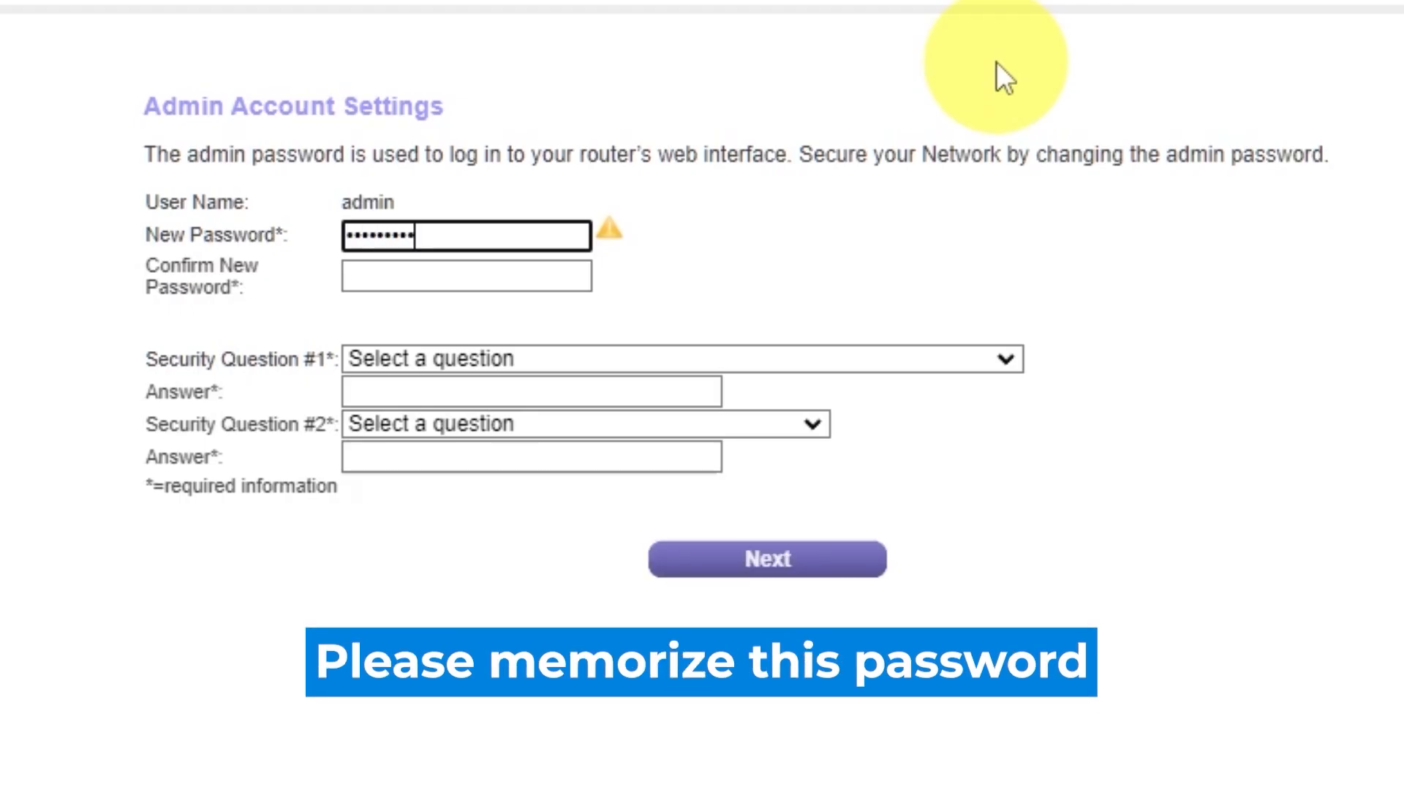
click(517, 277)
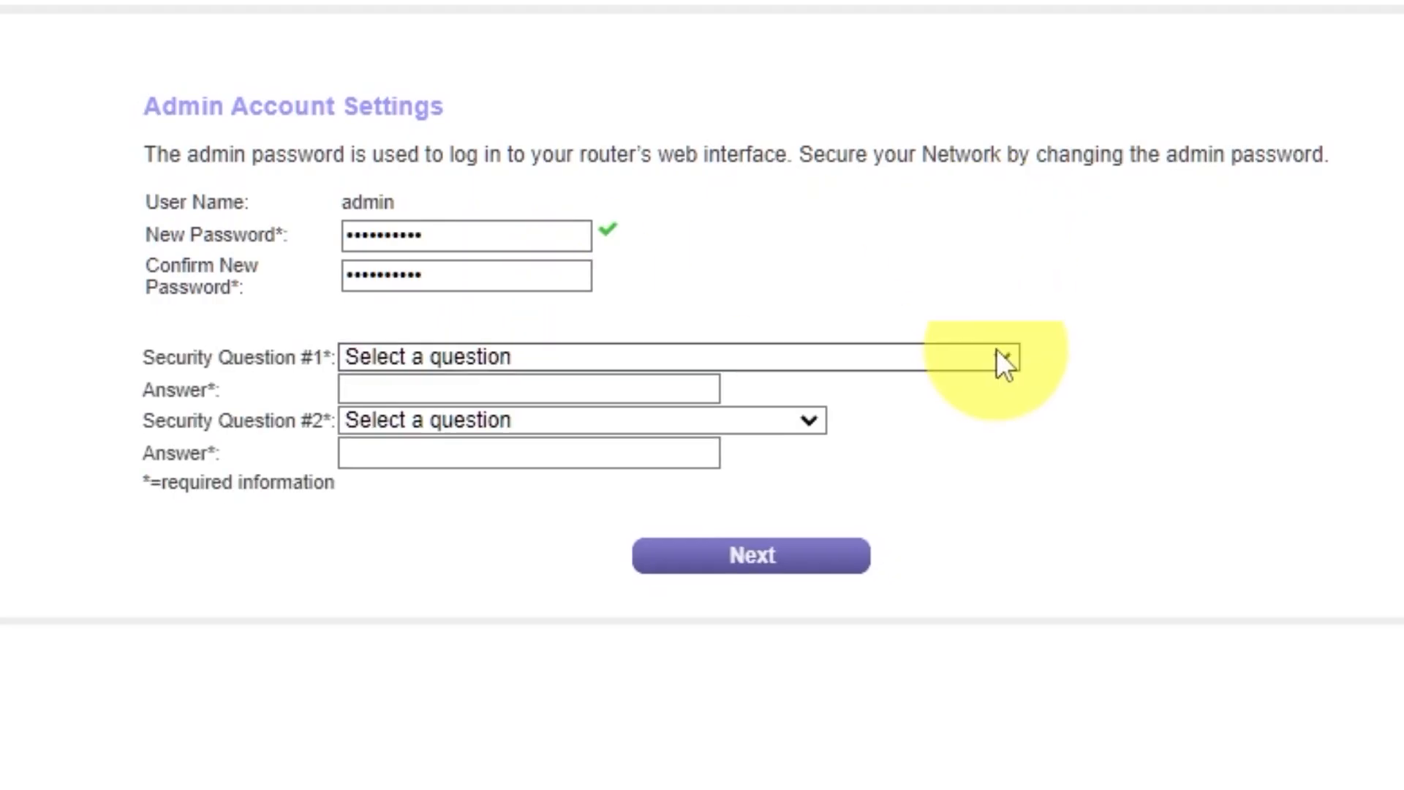
Step: Answer the first-school and father's-birth-city security questions, then submit the admin credentials
click(1004, 358)
click(765, 441)
click(686, 389)
text(2)
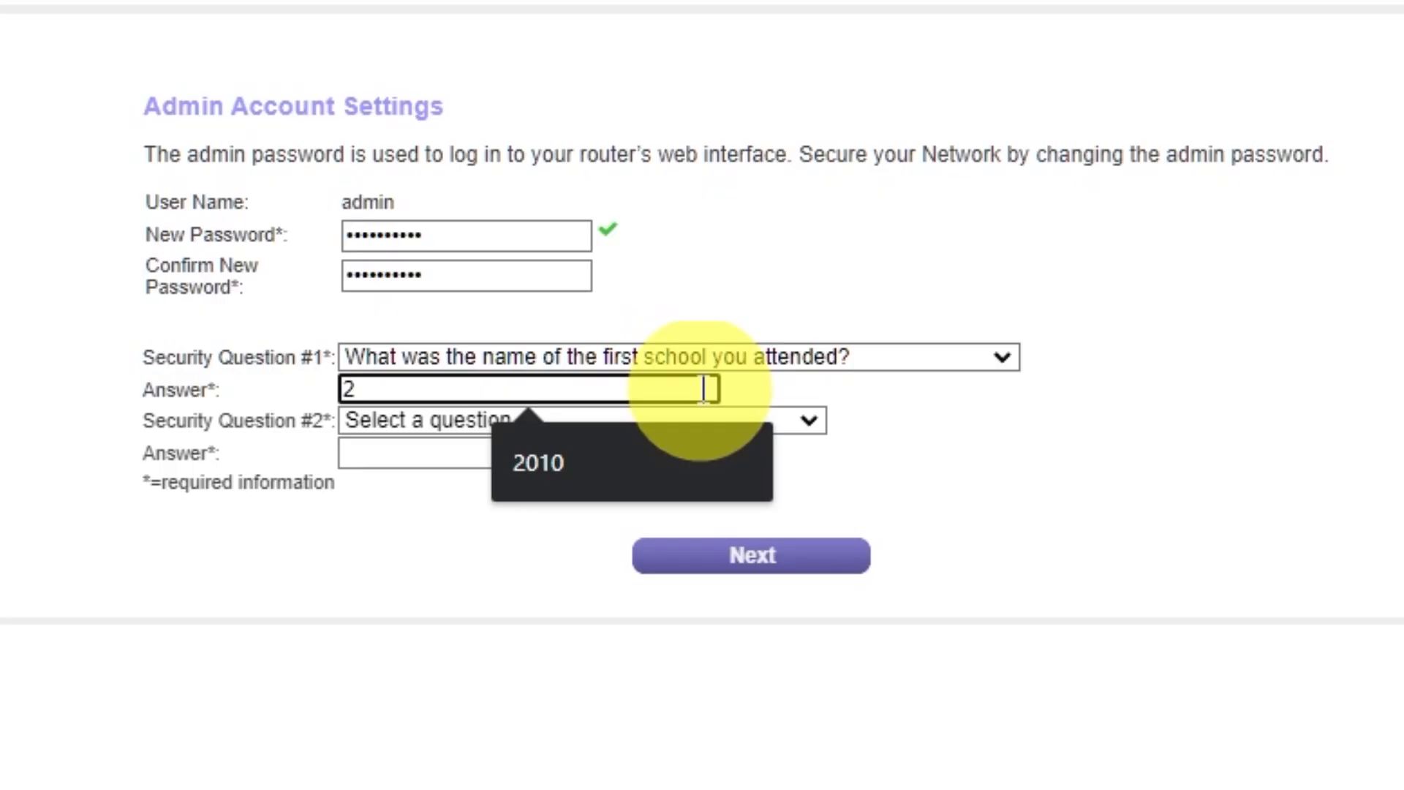
text(010)
click(807, 421)
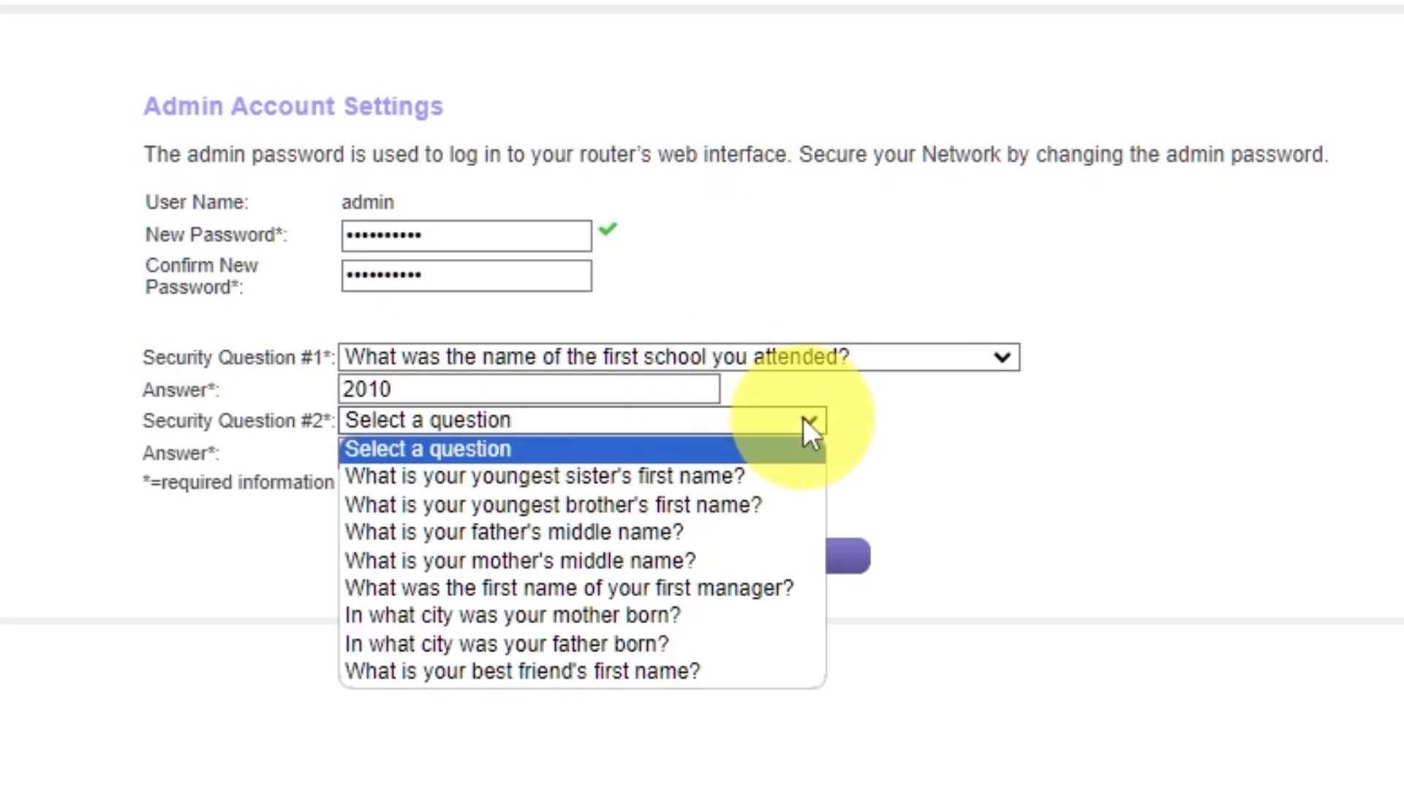
click(720, 643)
click(653, 451)
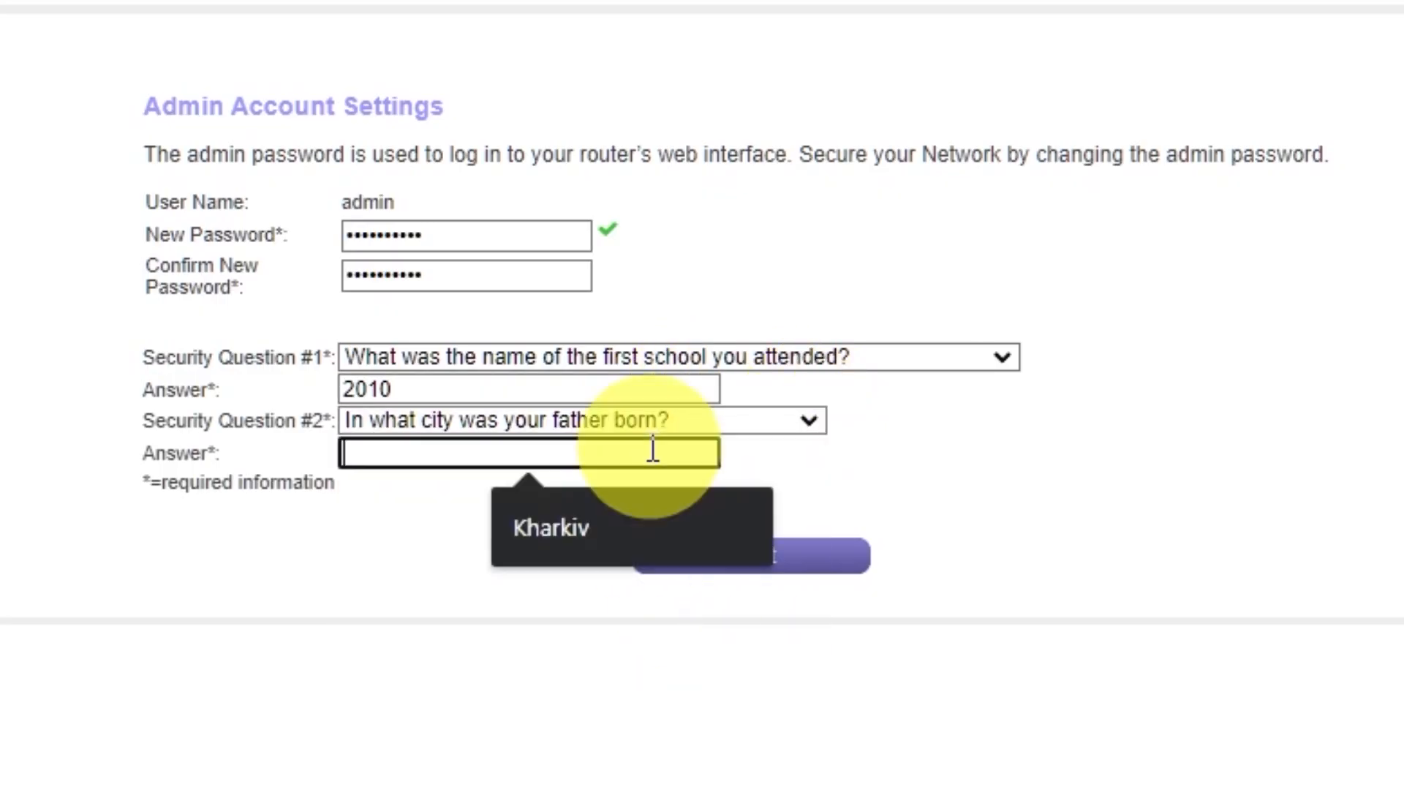
text(Kharkiv)
click(1024, 461)
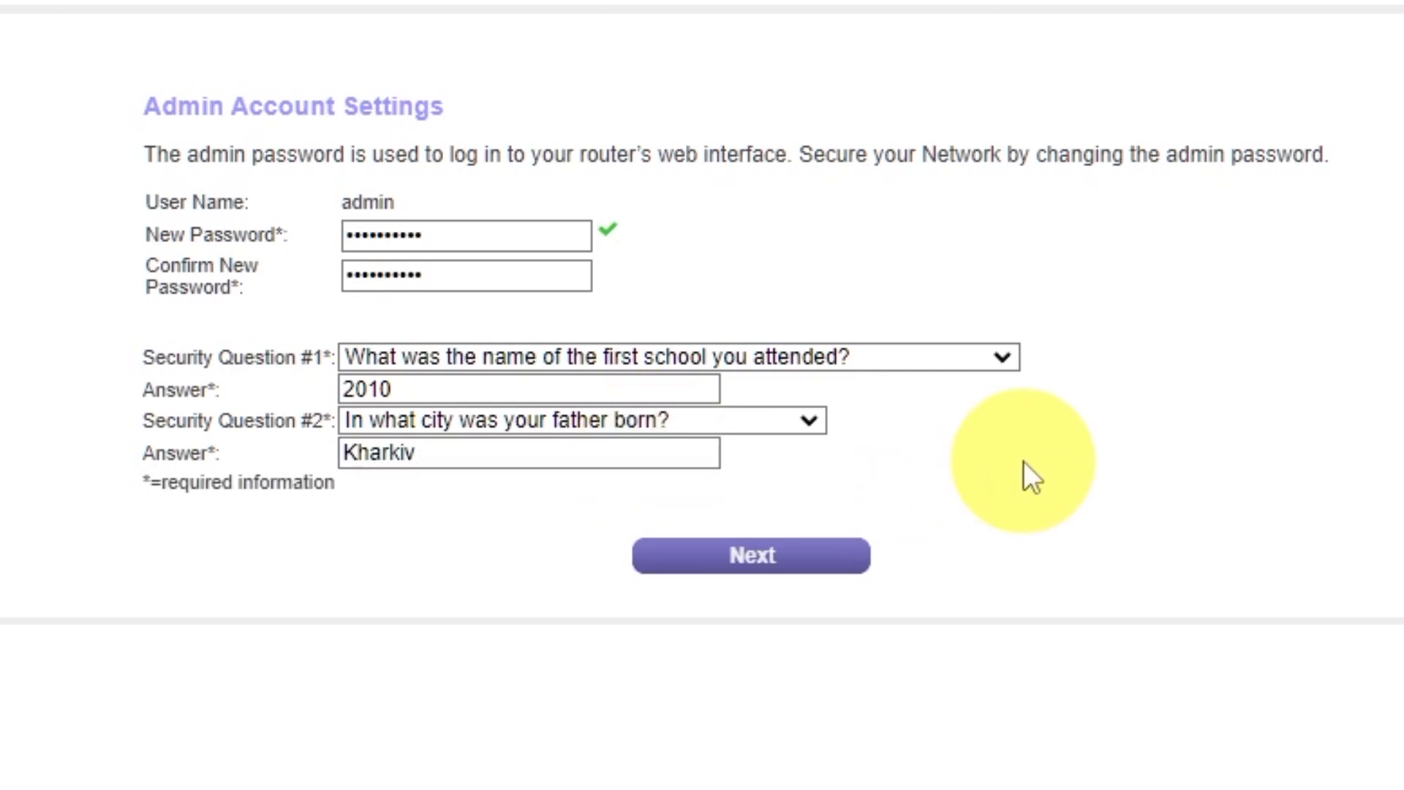
click(725, 577)
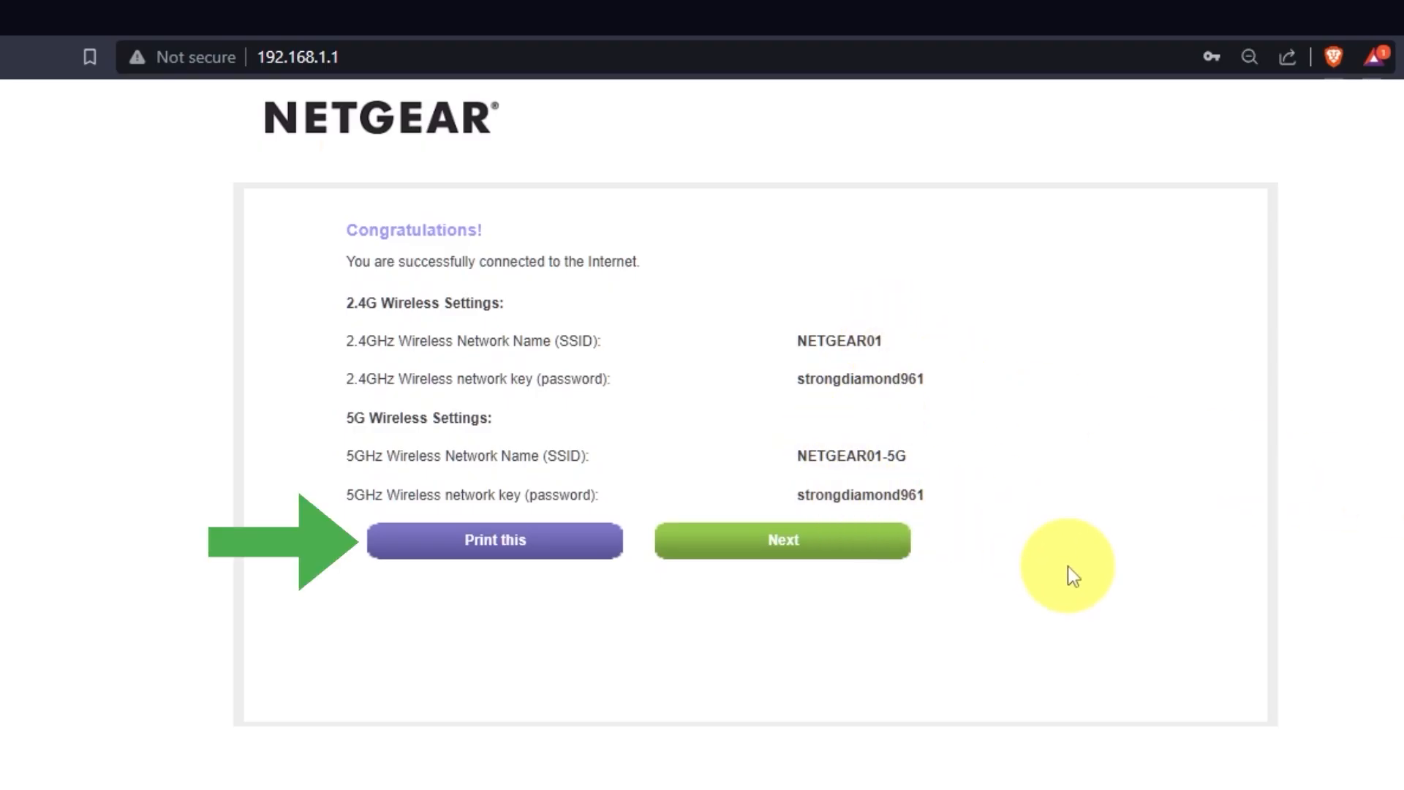
Step: Continue past the connection summary and accept the newer firmware version
click(893, 557)
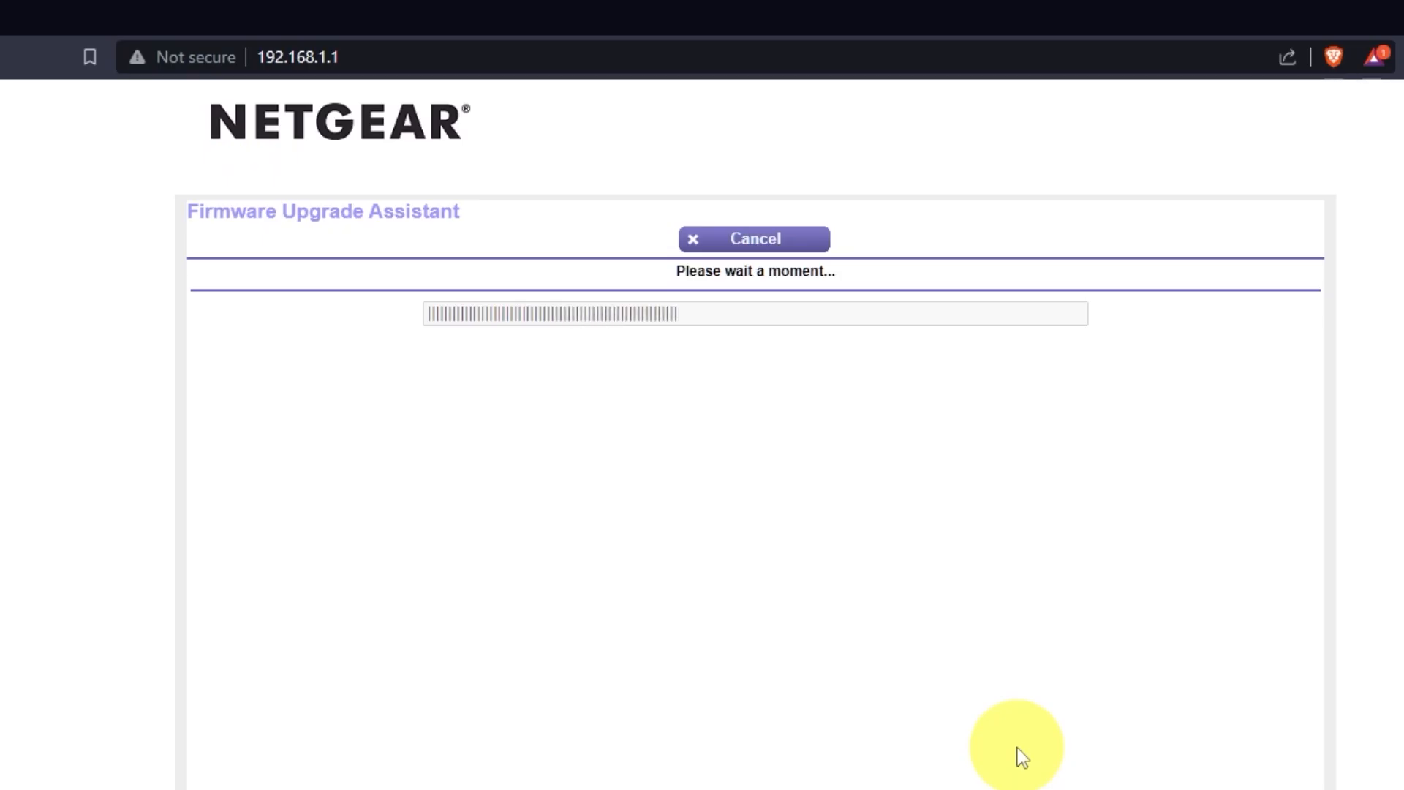
click(883, 256)
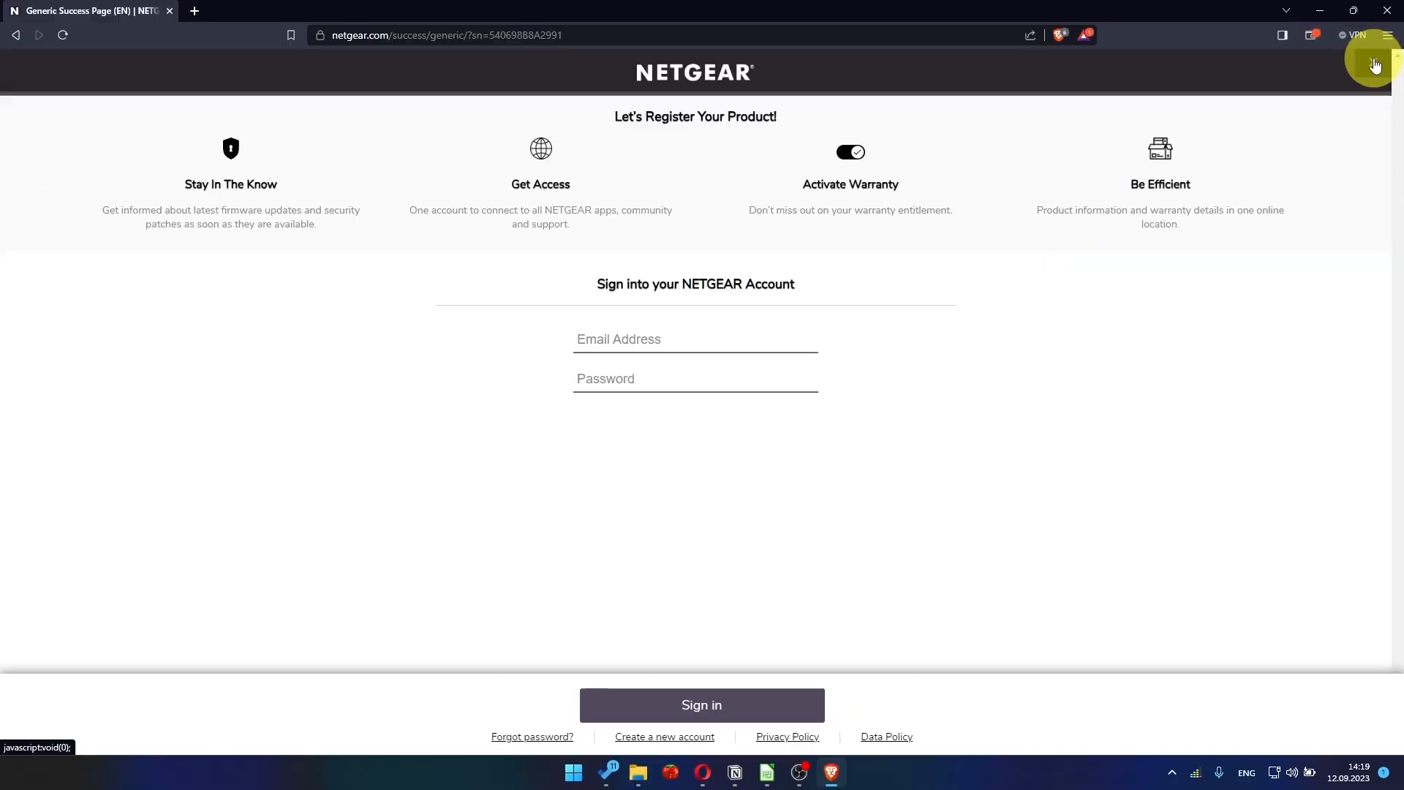
Step: Return to 192.168.1.1 and sign in with the admin username and its password
click(1375, 64)
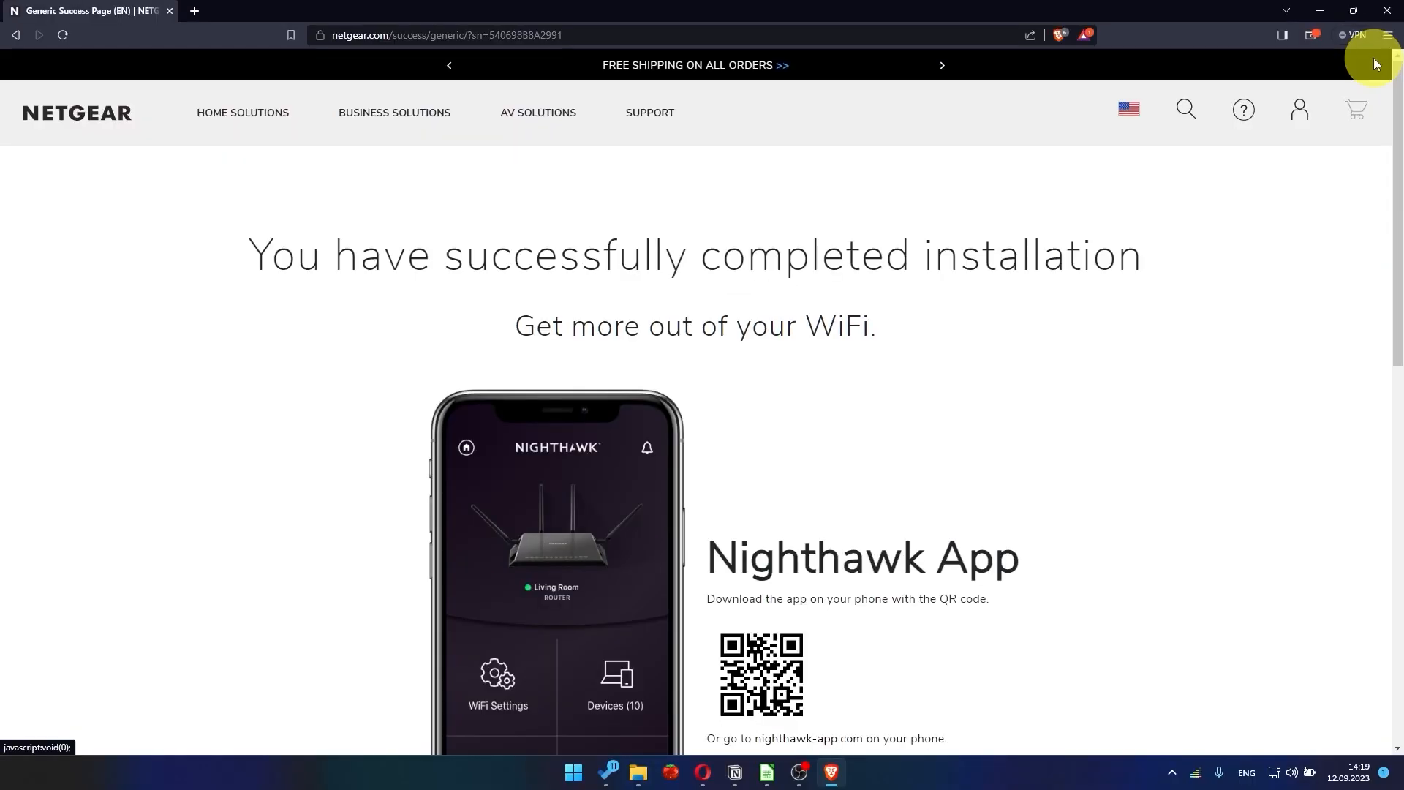
text(192.1)
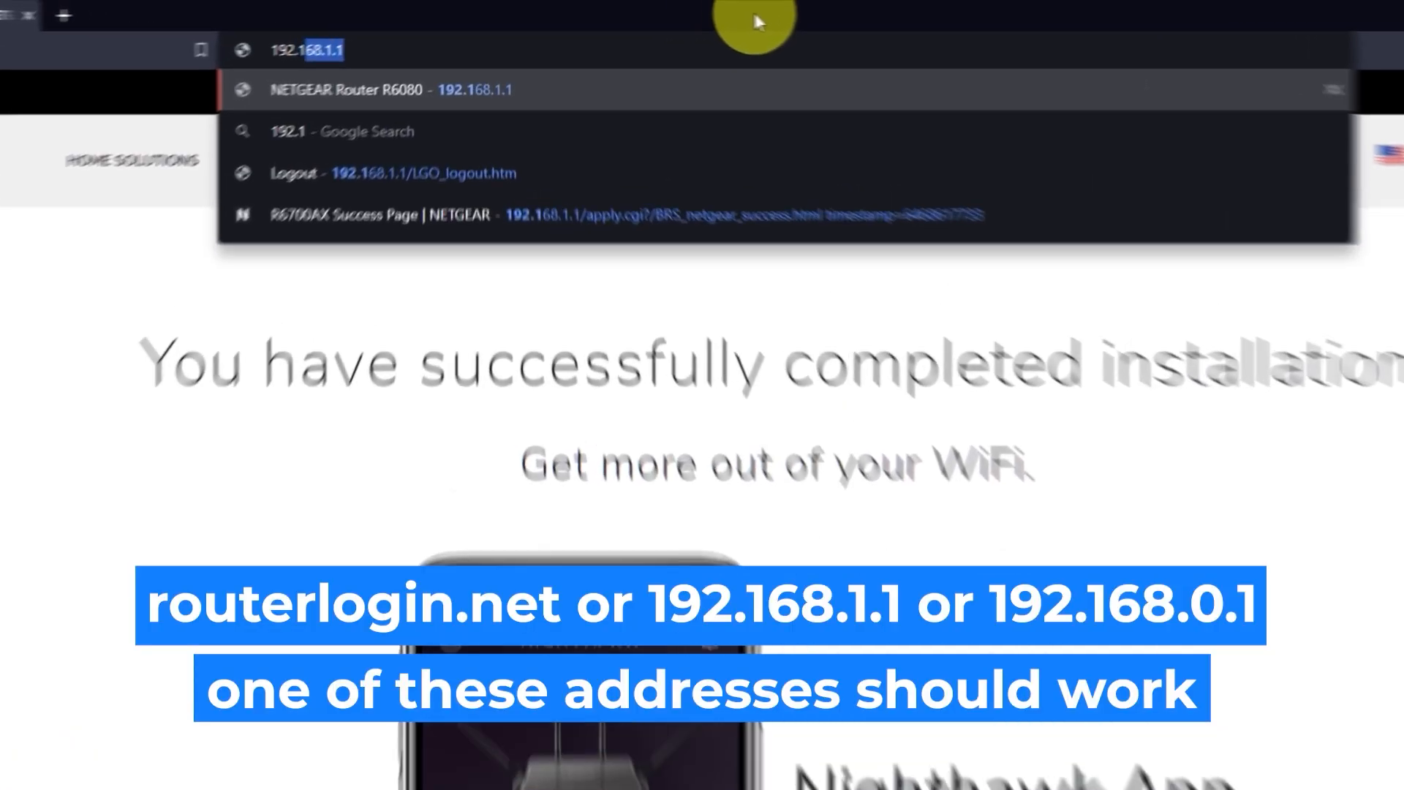
text(68.1.1)
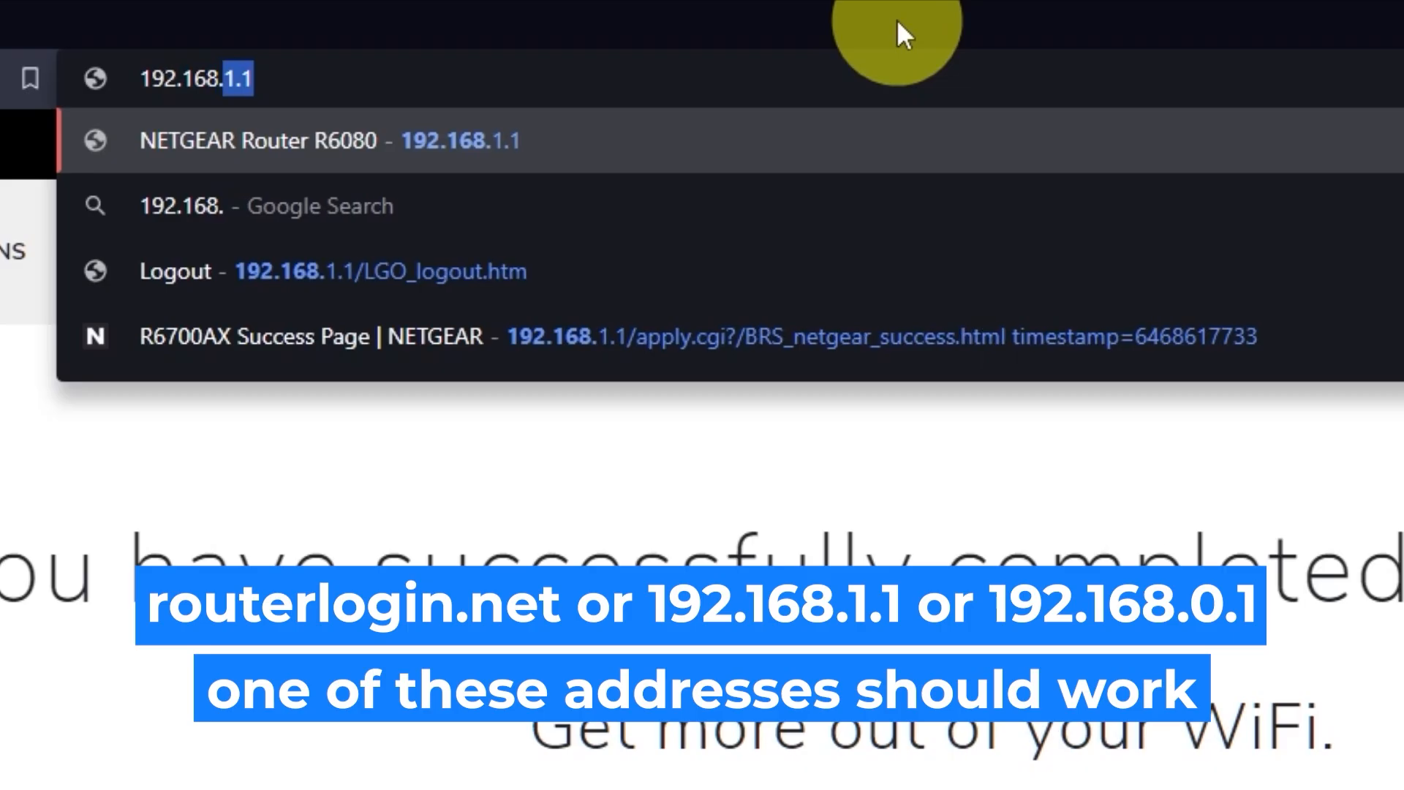
key(Return)
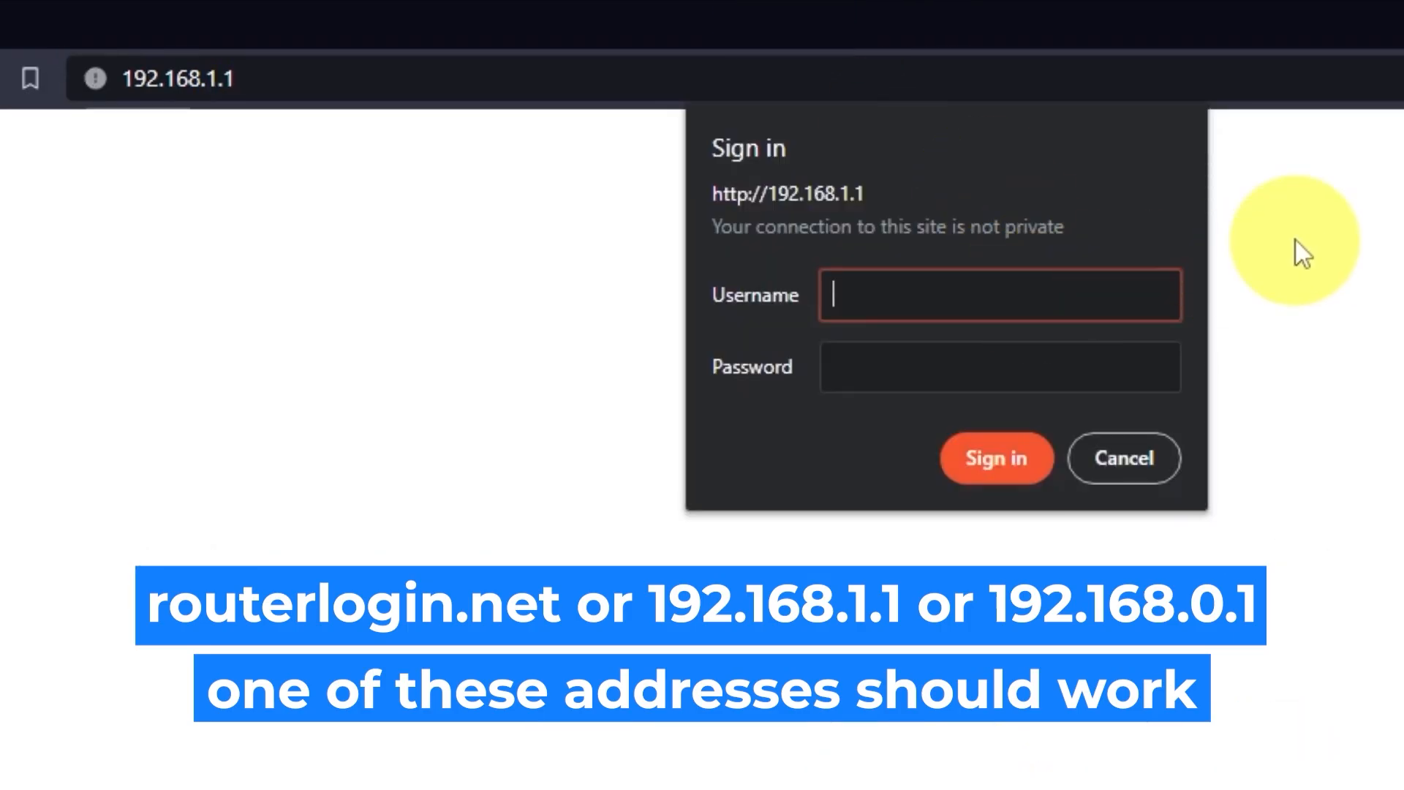
text(admin)
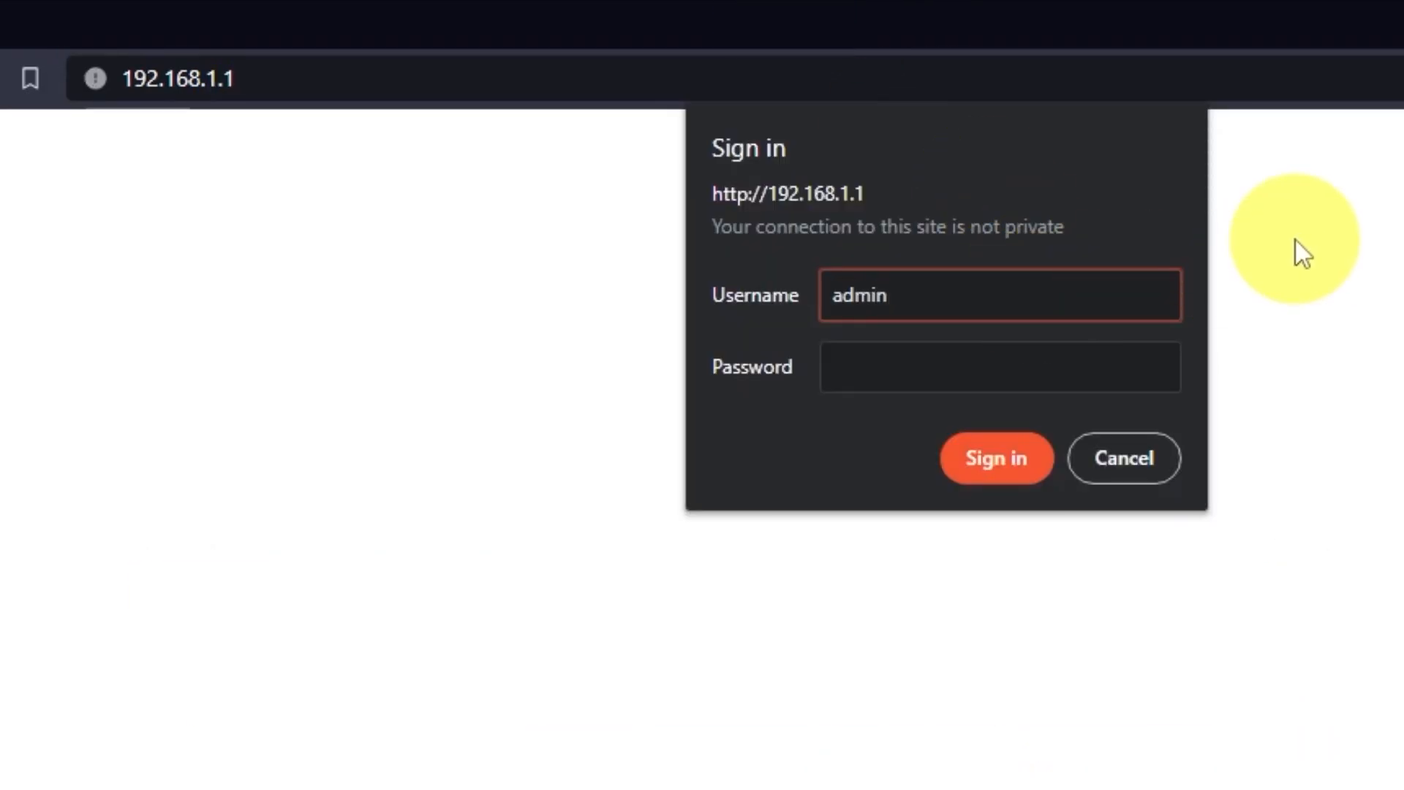
click(1131, 361)
text(admin123)
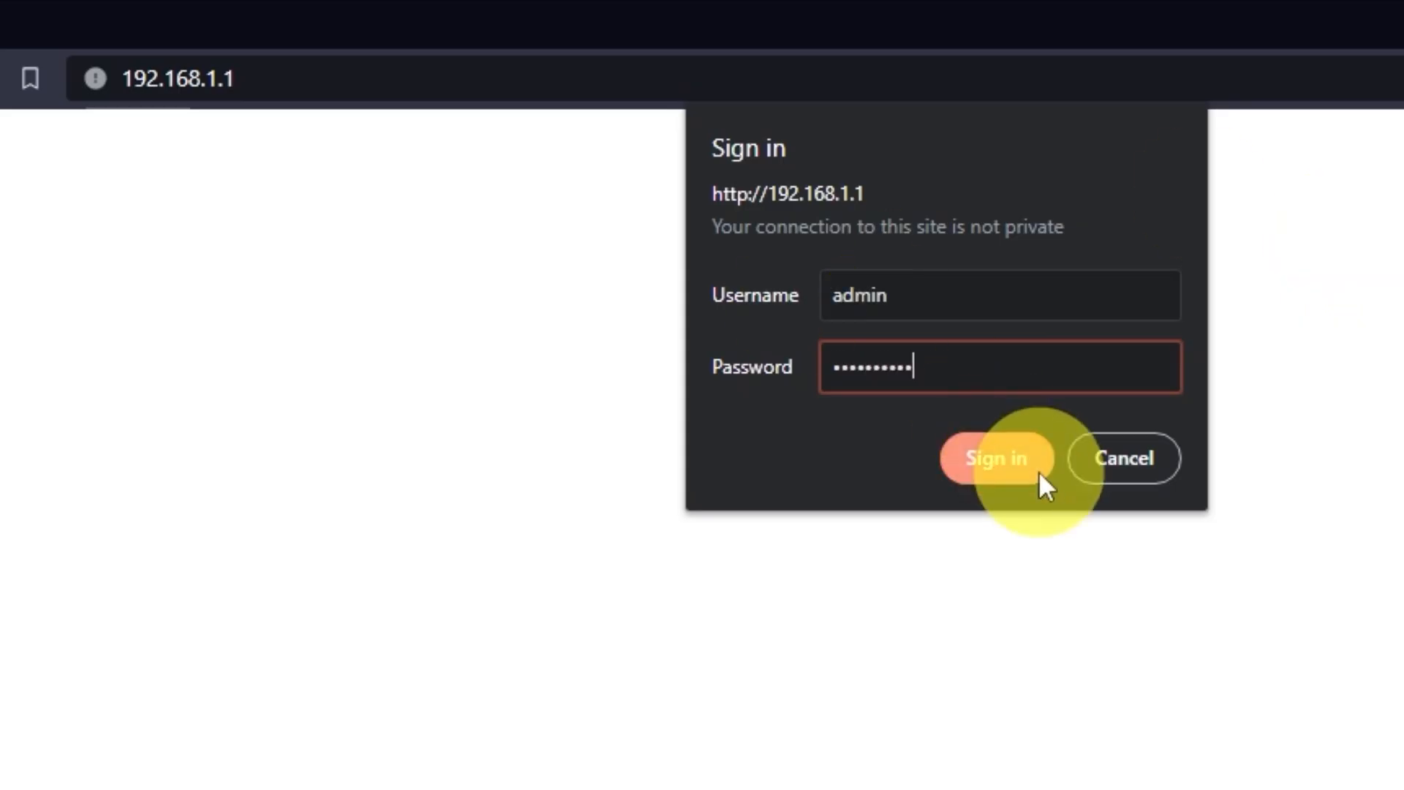
click(1037, 471)
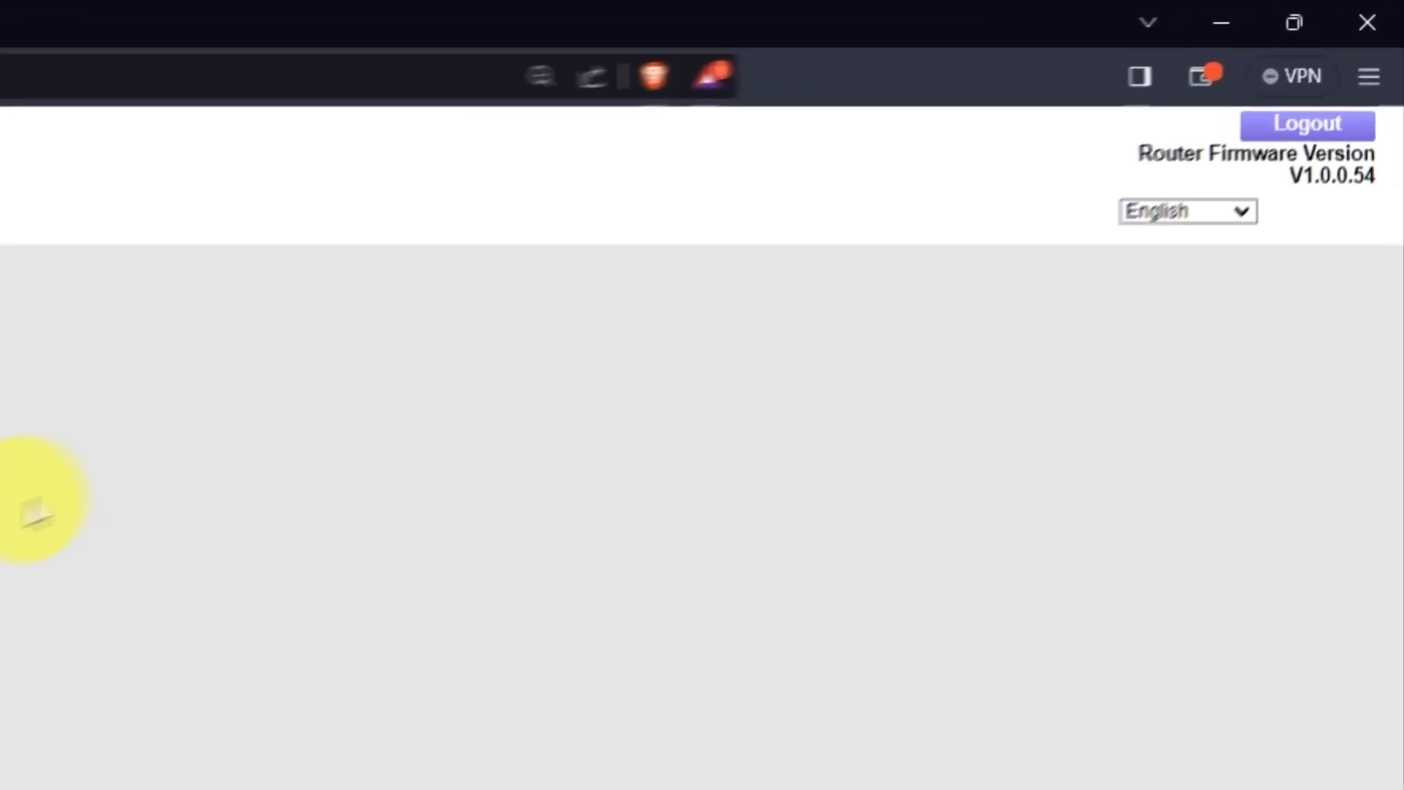
Step: Keep the interface language as English and open the ADVANCED Home page
click(1235, 208)
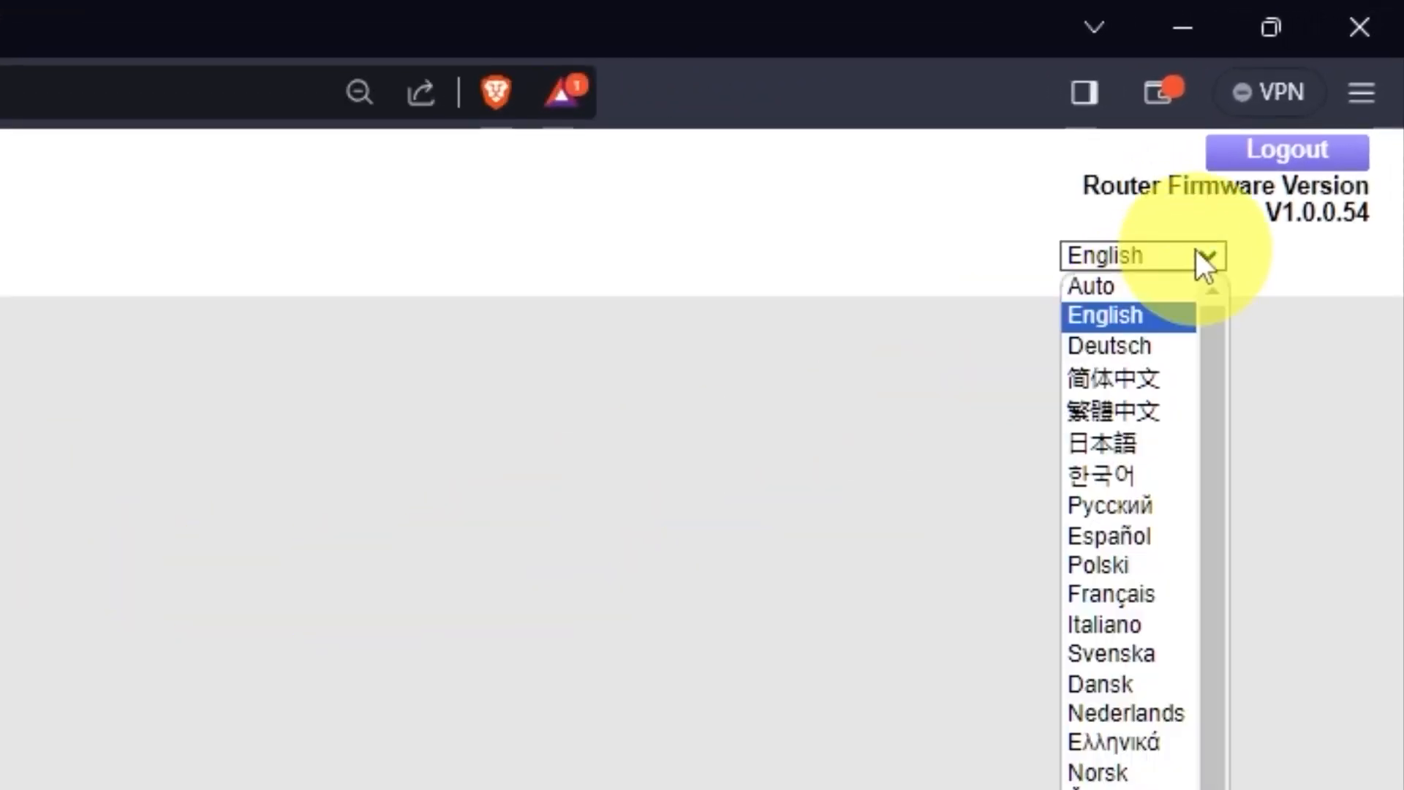
scroll(1130, 477, down, 1)
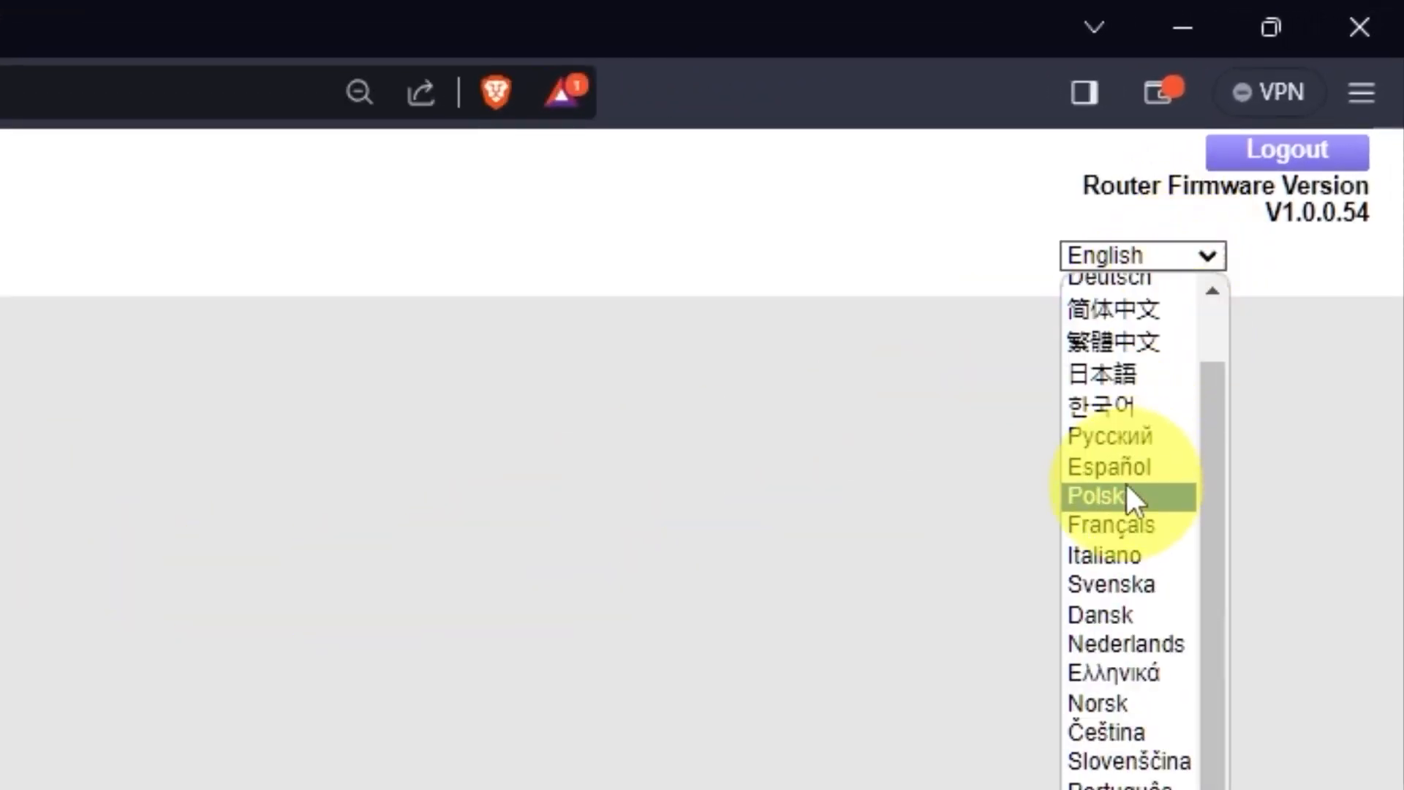
scroll(1124, 496, up, 1)
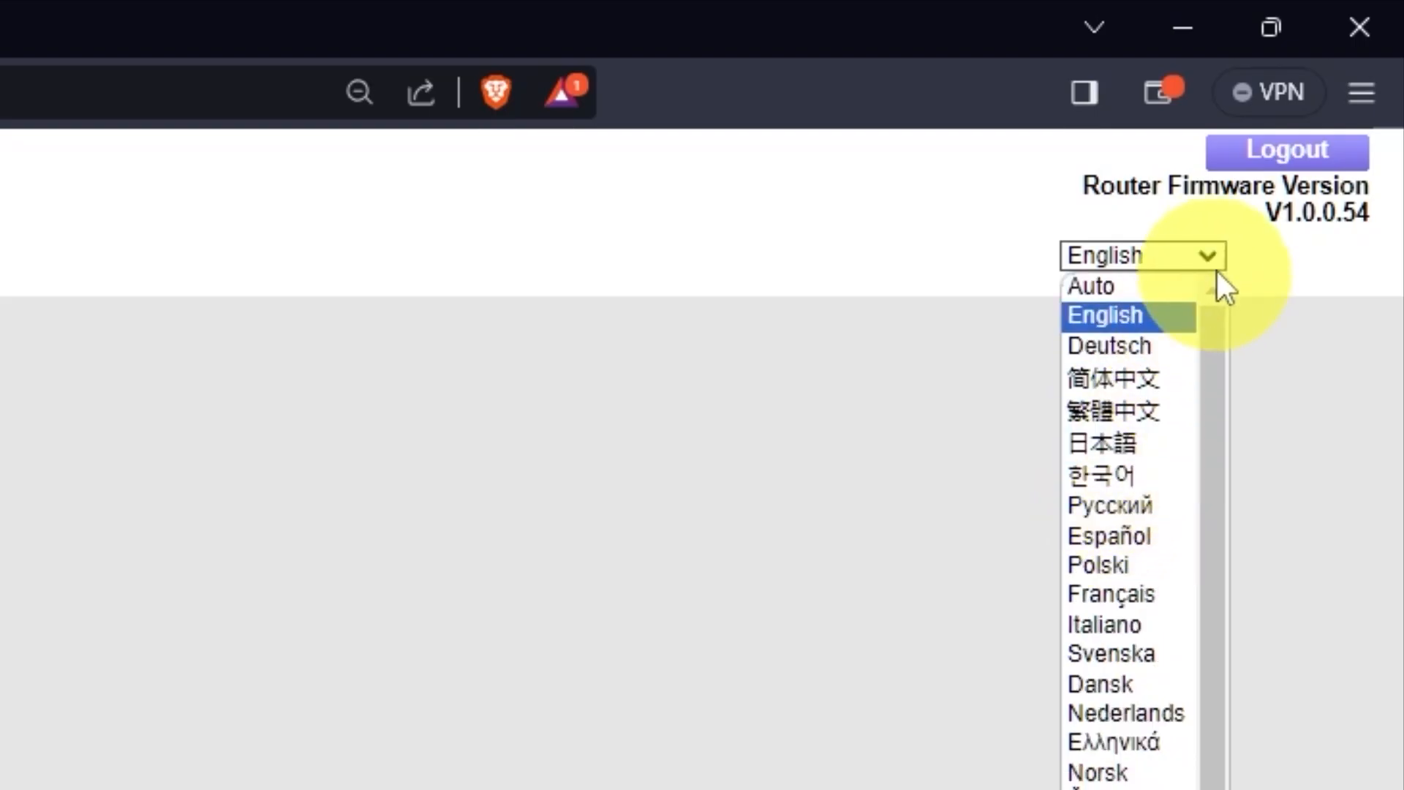
click(1215, 248)
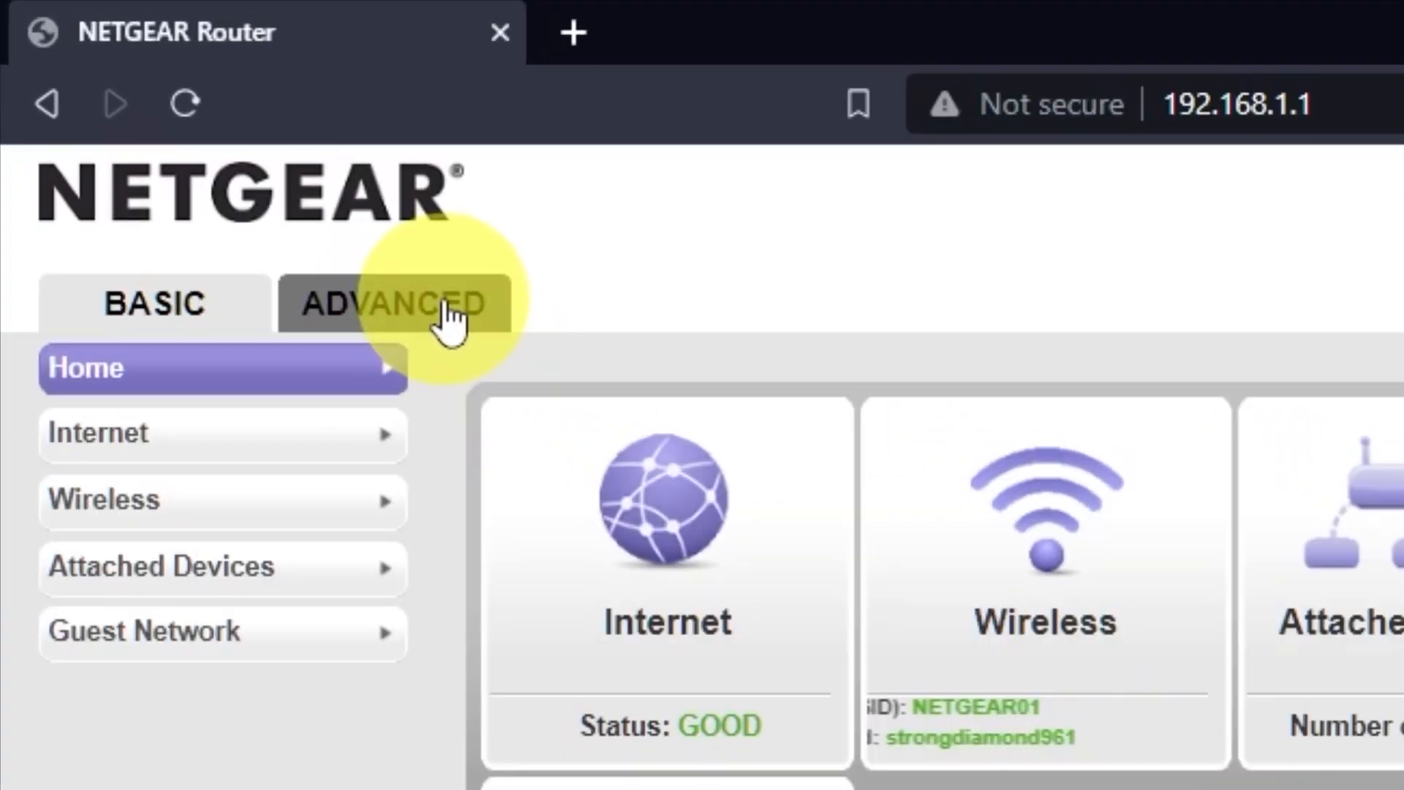
click(446, 307)
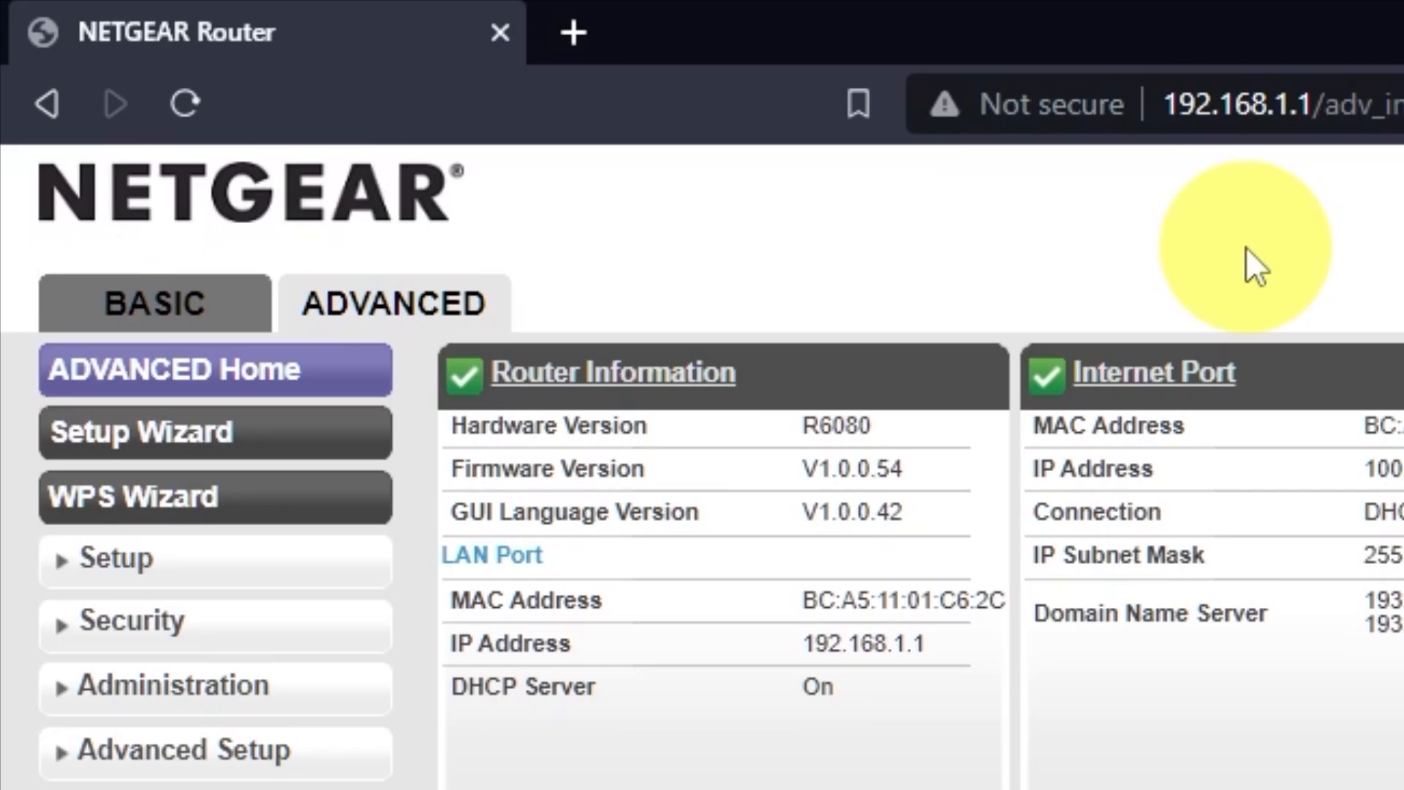
Step: Run the Setup Wizard choosing 'No. I want to configure the router myself.' and reach Internet Setup
click(306, 437)
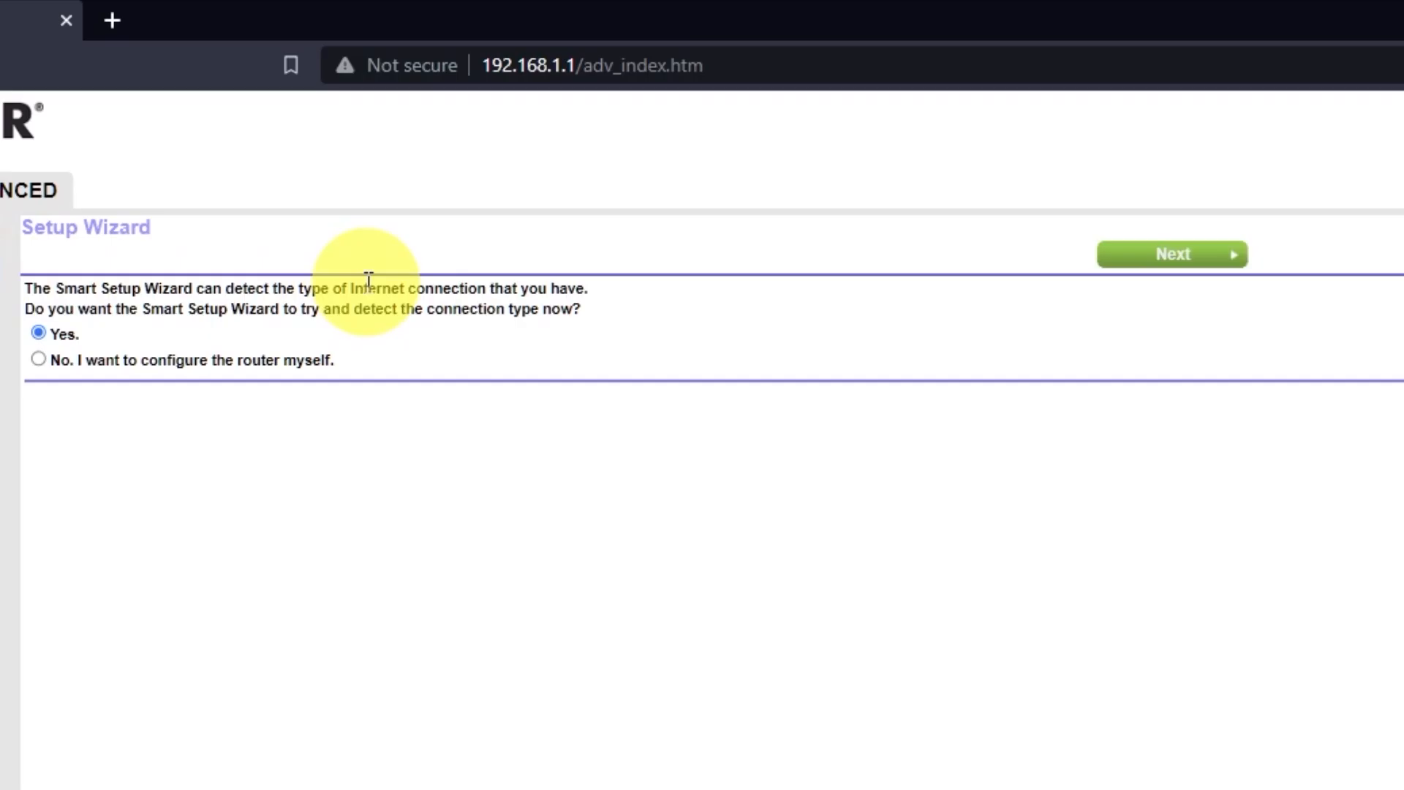
click(38, 358)
click(1191, 253)
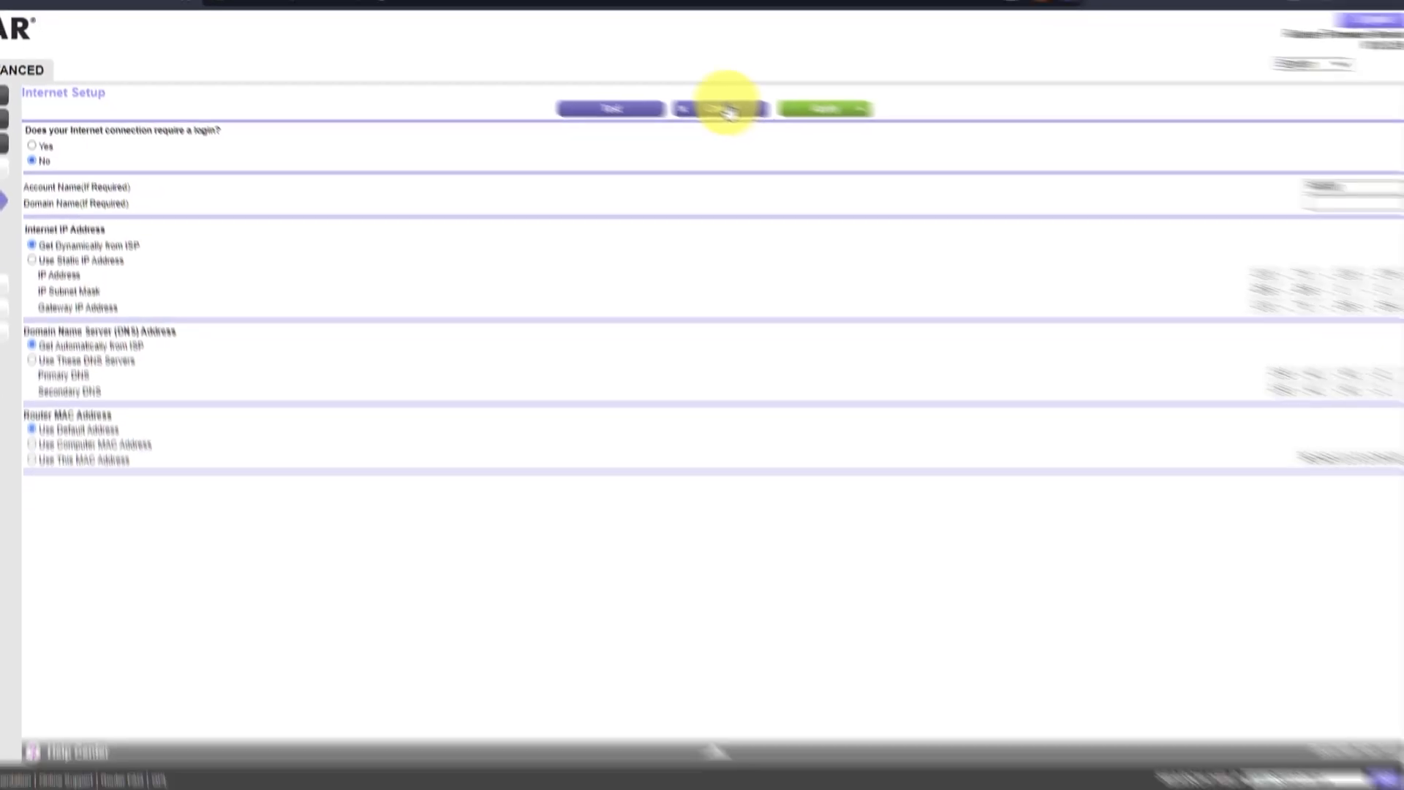